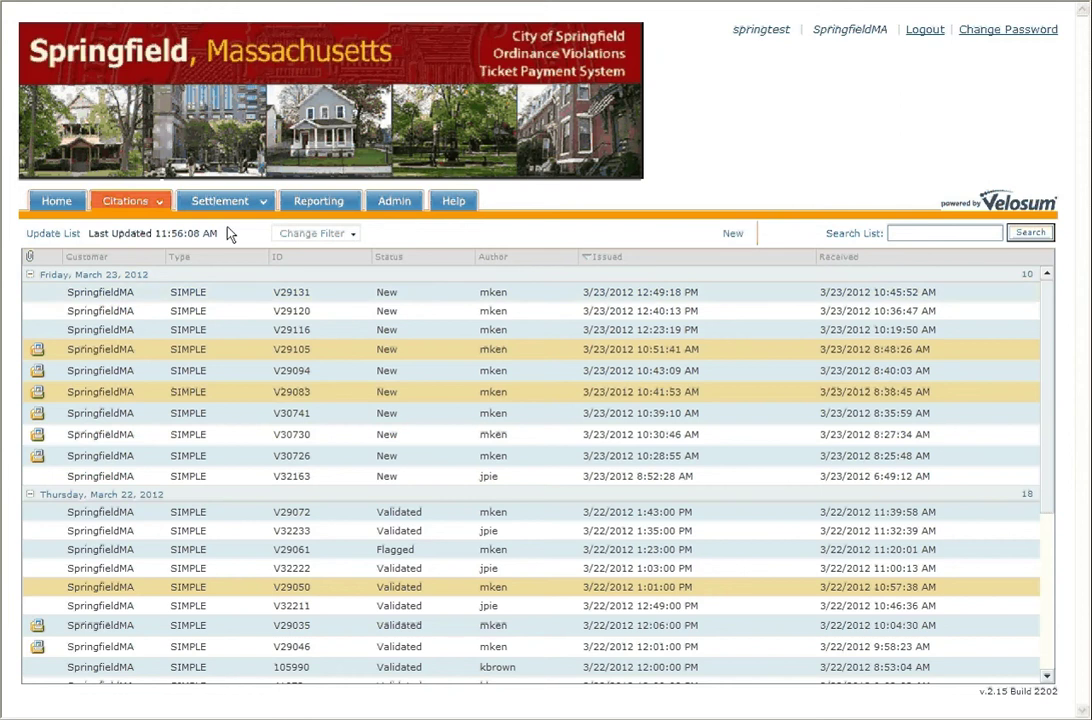
# Open Settlement's Notice Manager and start a new batch.
pyautogui.moveTo(224, 211)
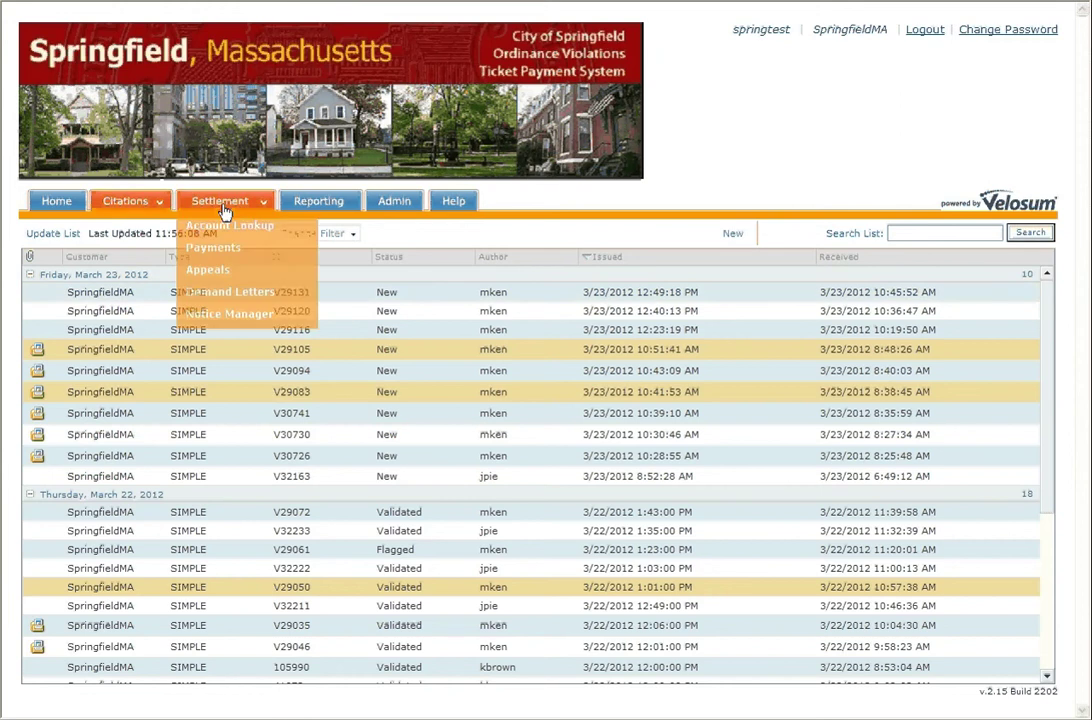
pyautogui.click(217, 317)
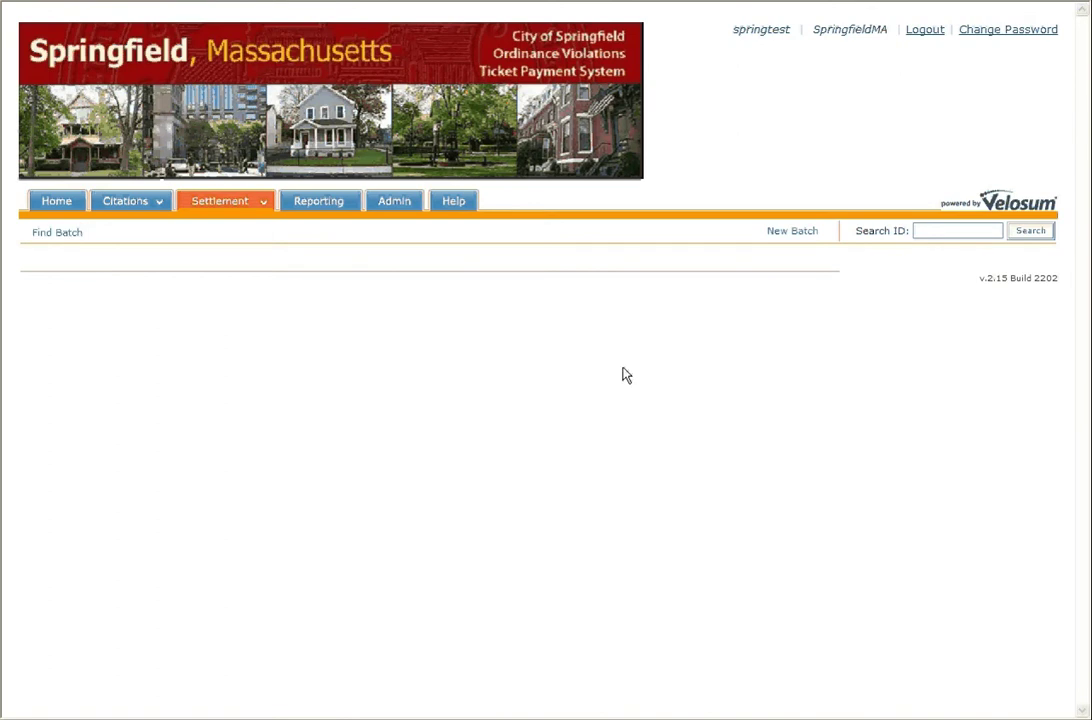
pyautogui.click(785, 233)
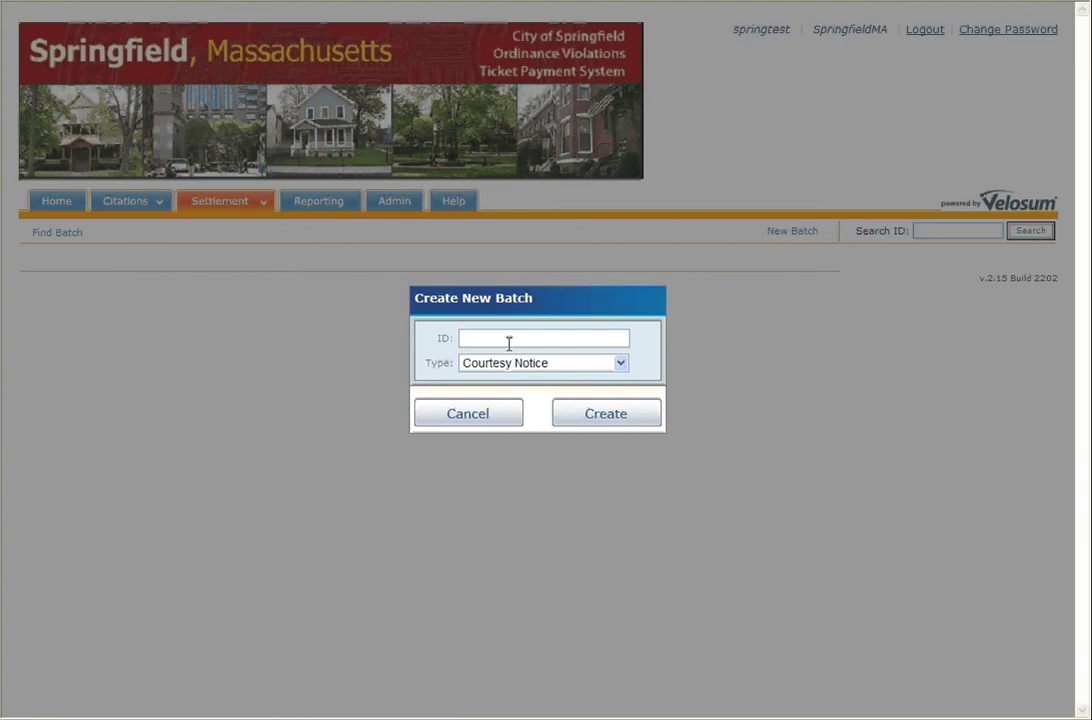
# Enter 'Video Test' as the batch ID, keeping the type Courtesy Notice.
pyautogui.write('Video Test')
pyautogui.click(622, 365)
pyautogui.click(622, 366)
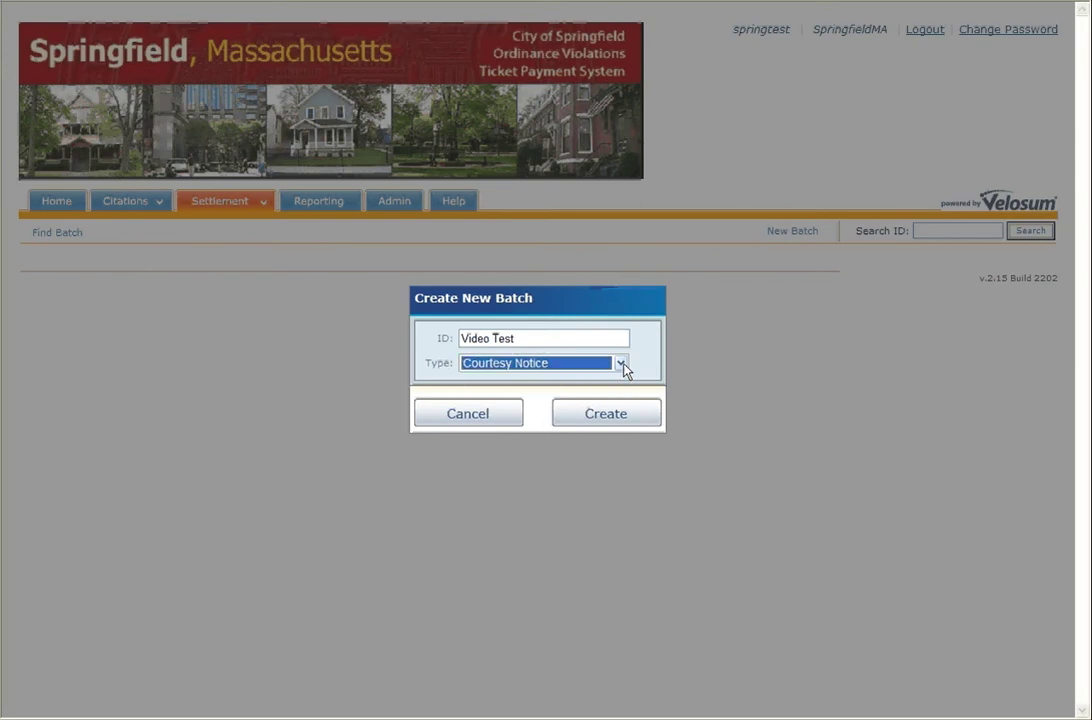
# Create the Video Test batch and filter the notice lookup to Issued On or Before 11/1/2011.
pyautogui.click(606, 415)
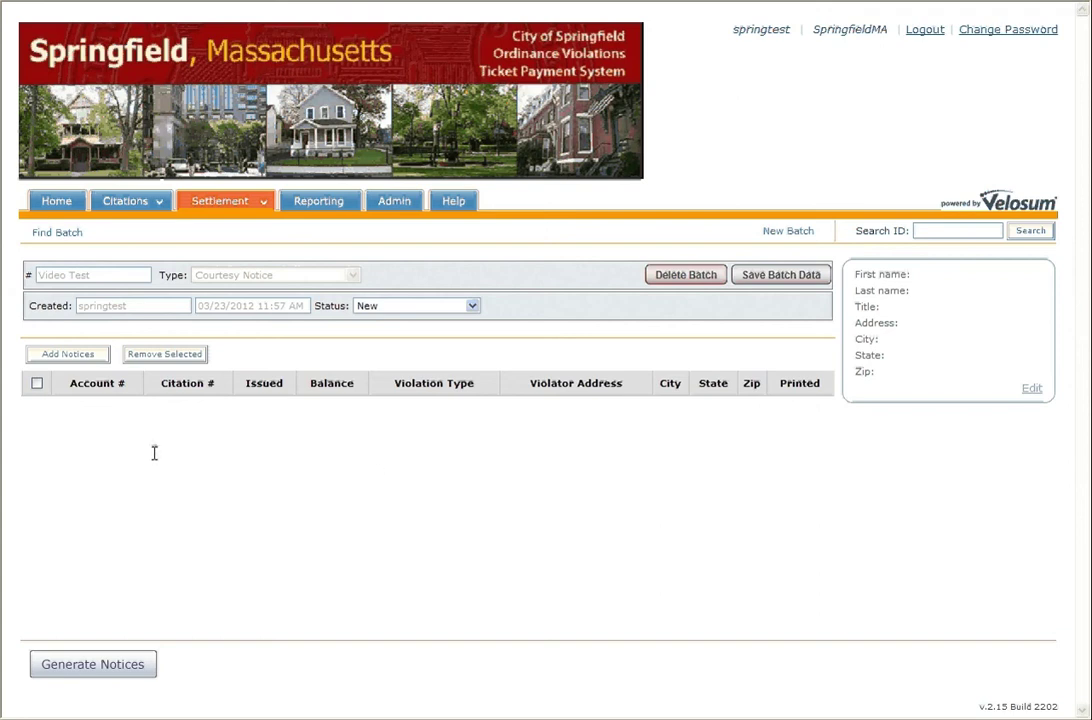
pyautogui.click(73, 358)
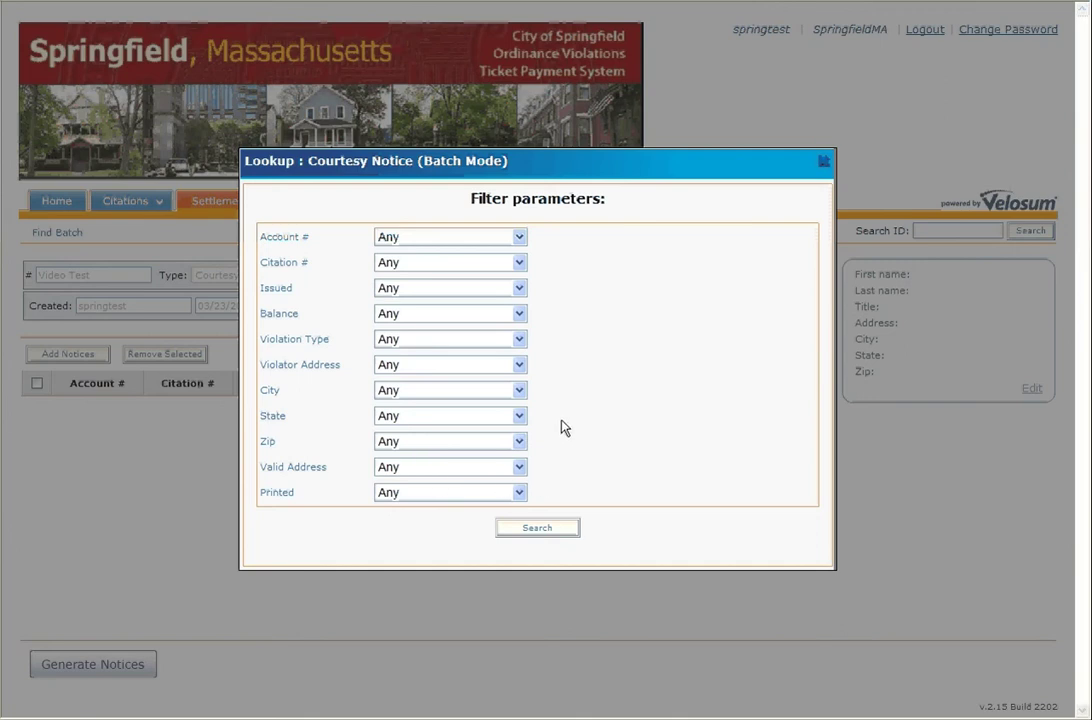
pyautogui.click(519, 289)
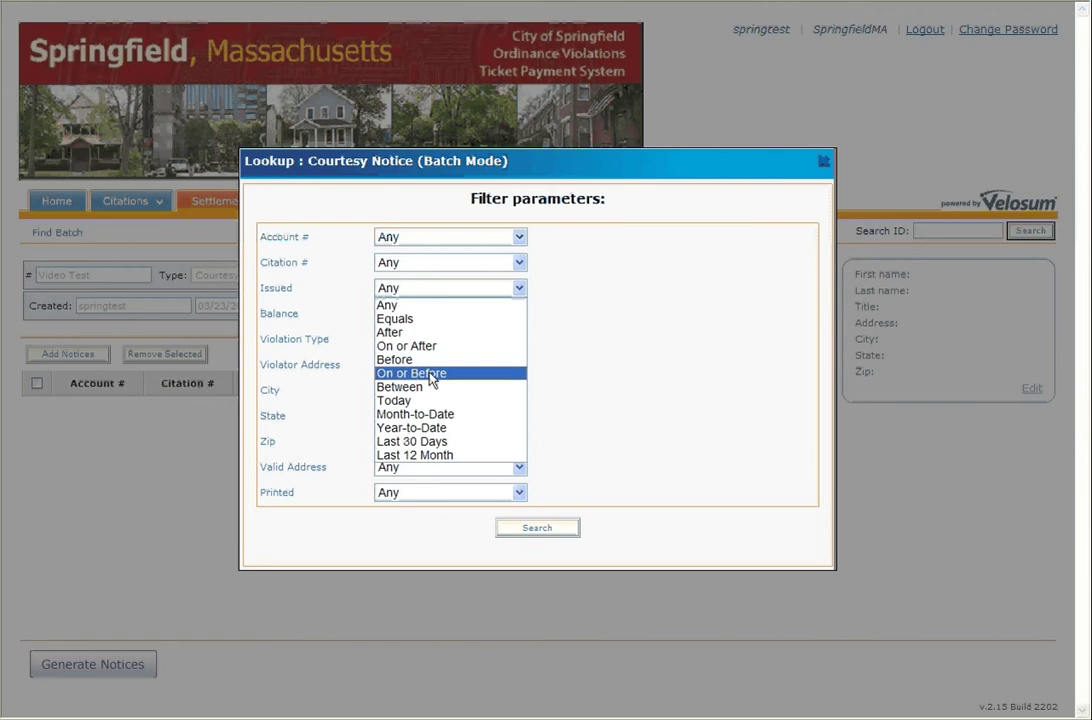
pyautogui.click(429, 374)
pyautogui.click(640, 289)
pyautogui.click(610, 312)
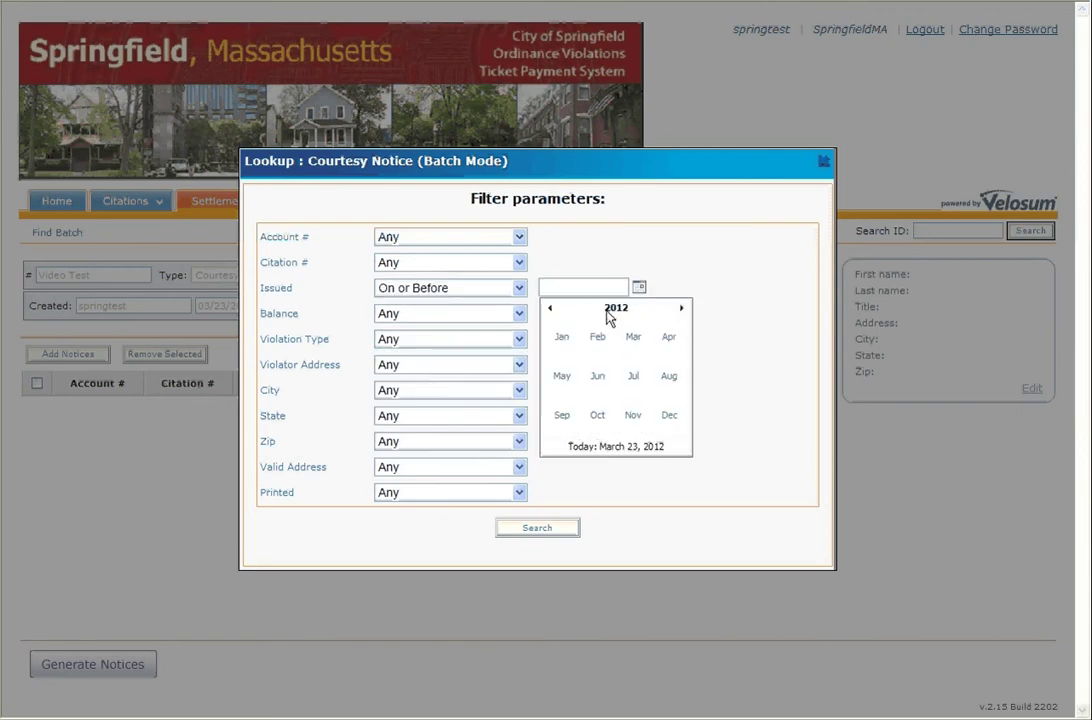
pyautogui.click(614, 311)
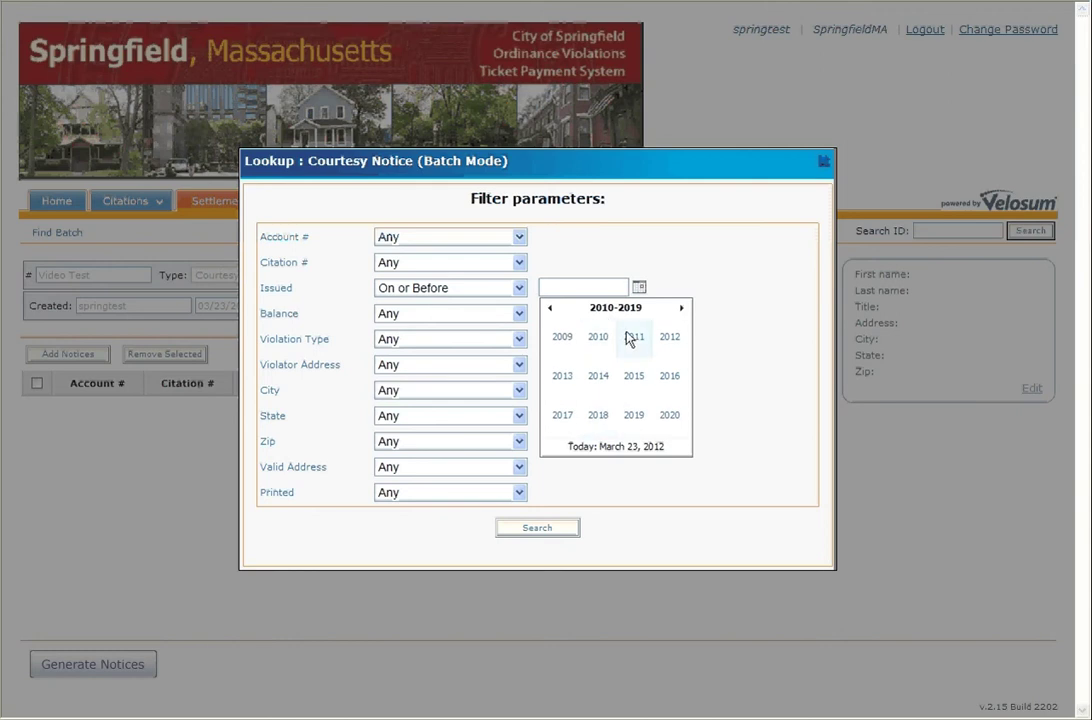
pyautogui.click(632, 340)
pyautogui.click(631, 416)
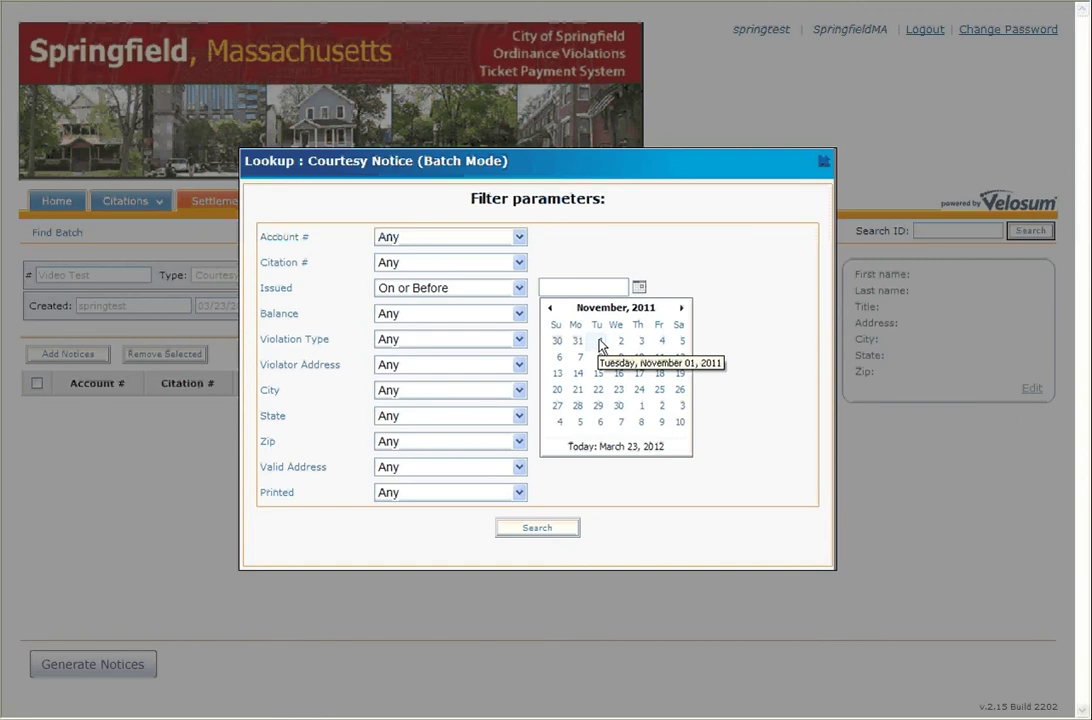
pyautogui.click(601, 344)
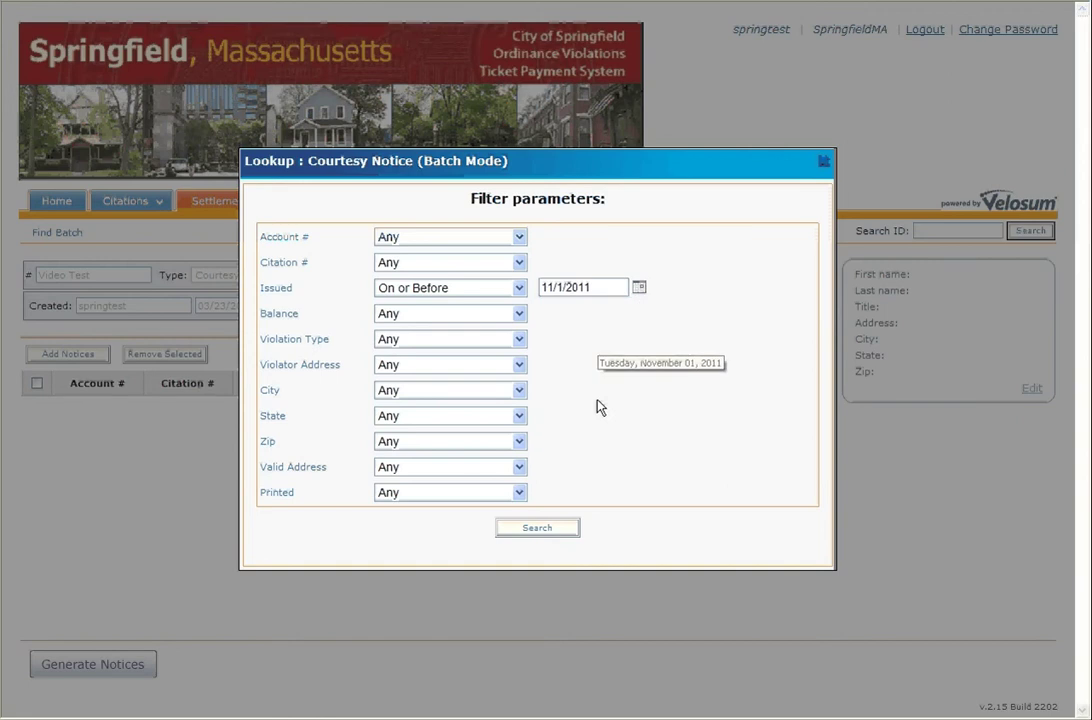
# Filter the lookup to Balance Greater Than 0 and Valid Address Equals True.
pyautogui.click(519, 316)
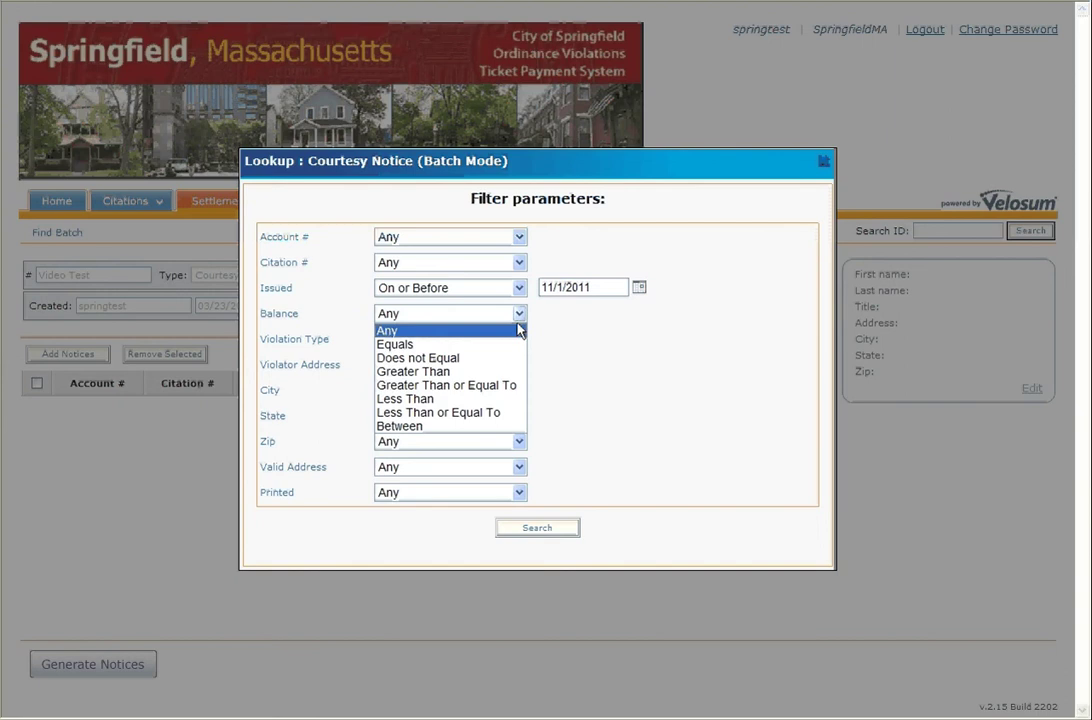
pyautogui.click(509, 372)
pyautogui.click(577, 318)
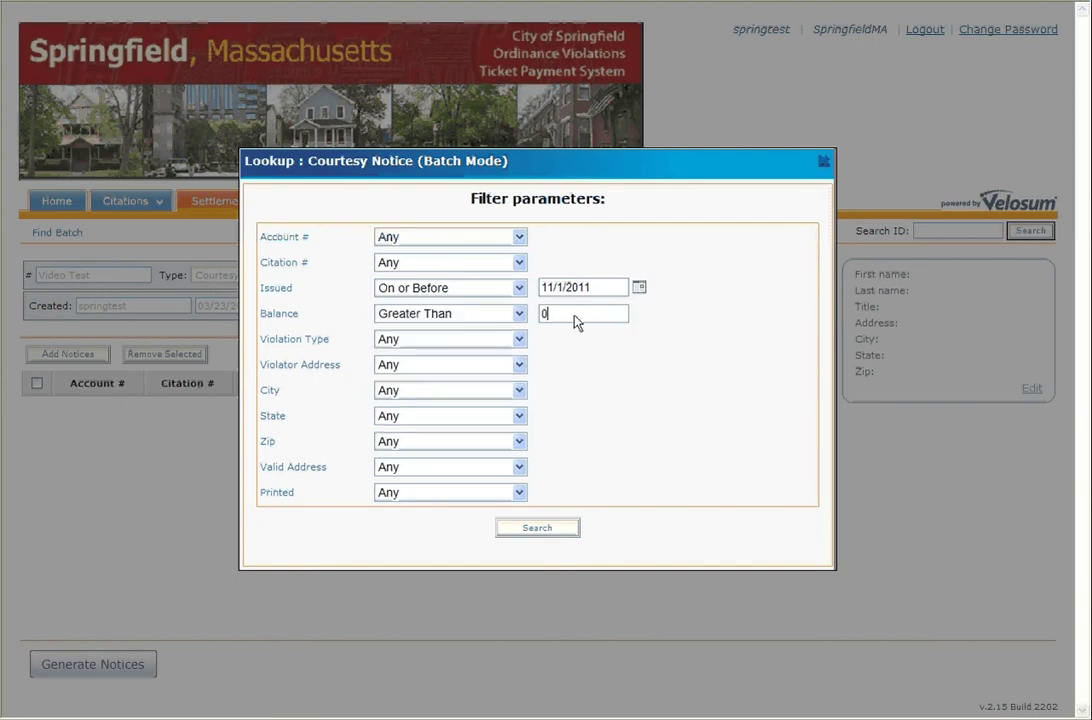
pyautogui.click(519, 315)
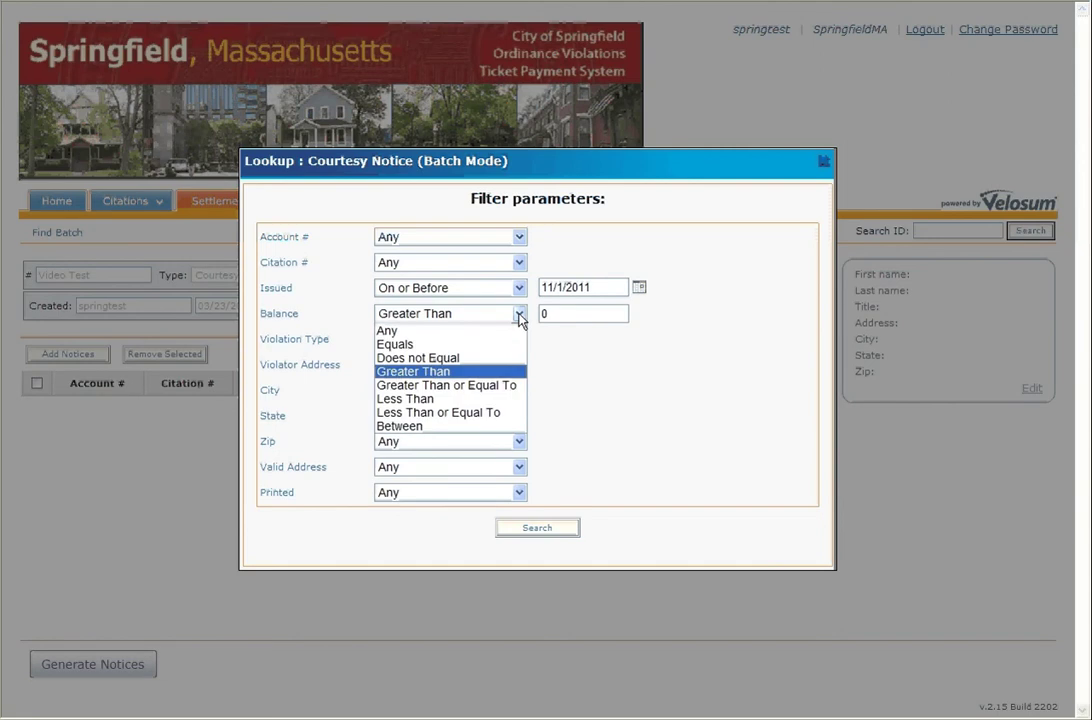
pyautogui.click(520, 316)
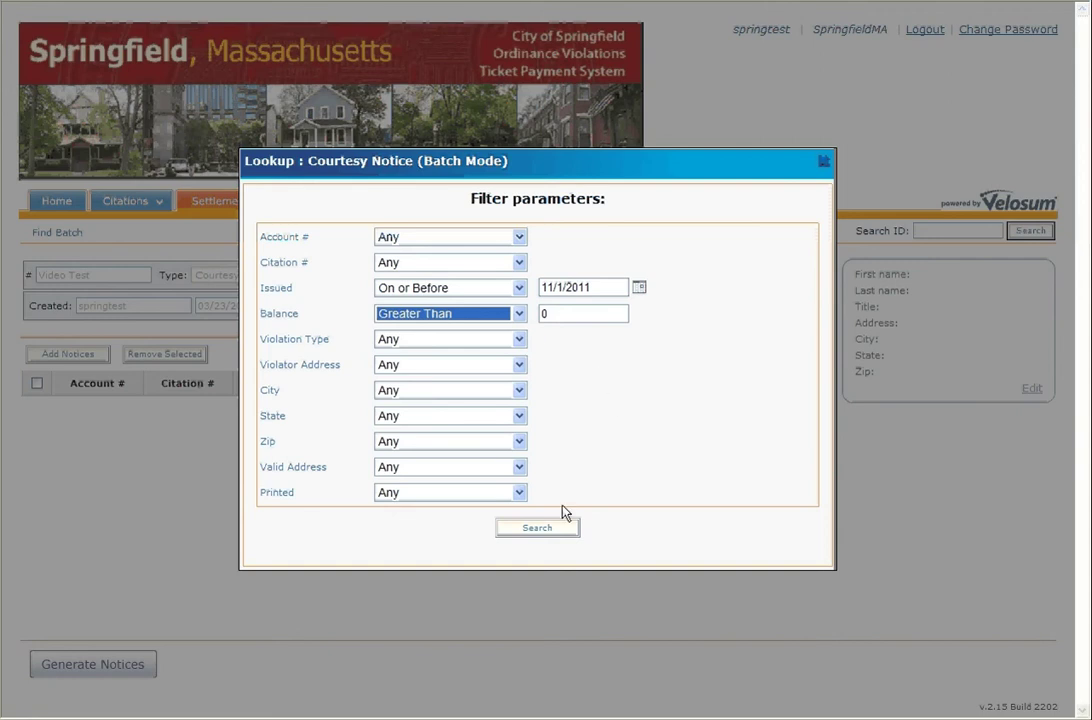
pyautogui.click(520, 468)
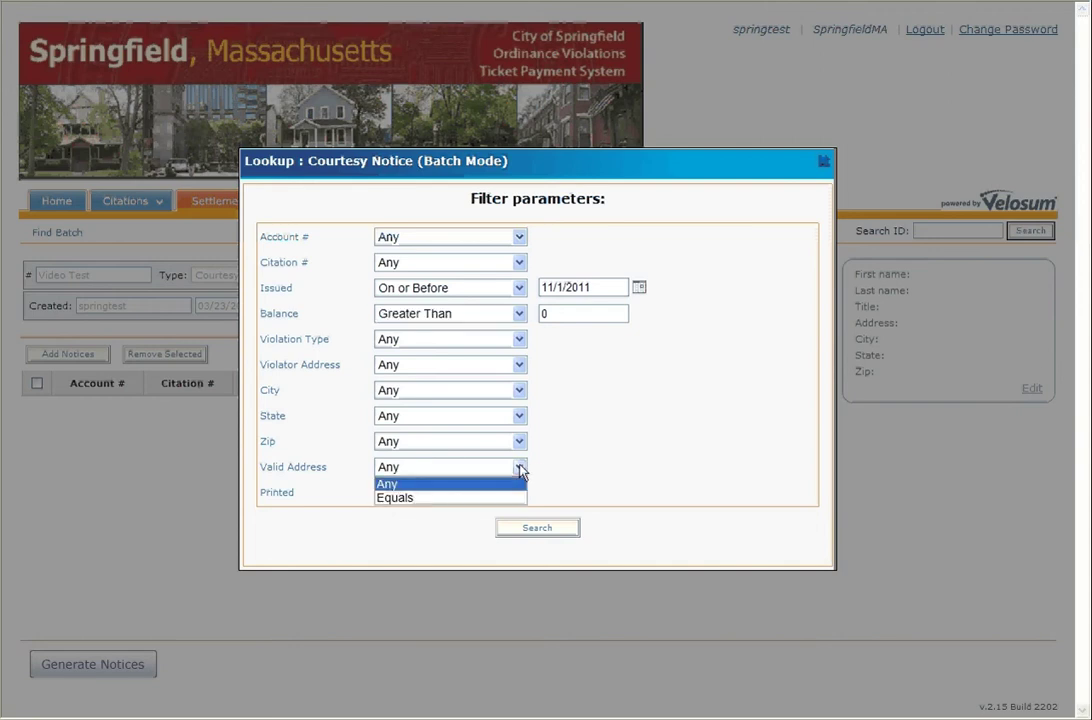
pyautogui.click(398, 498)
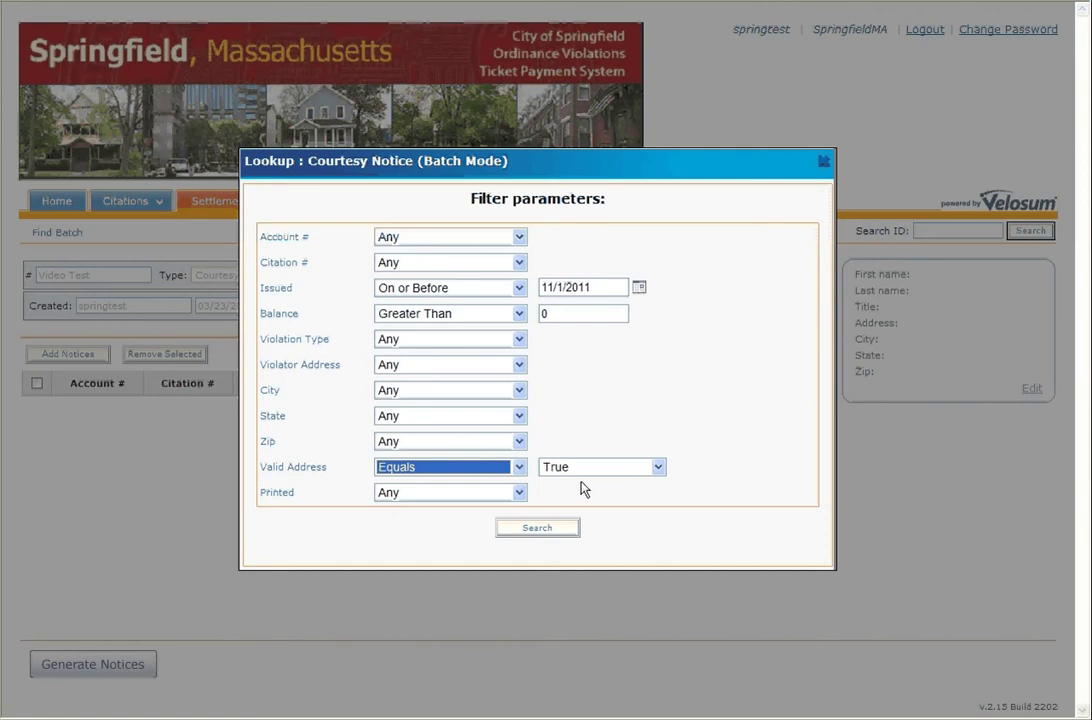
# Set the Printed filter to Equals False.
pyautogui.click(521, 495)
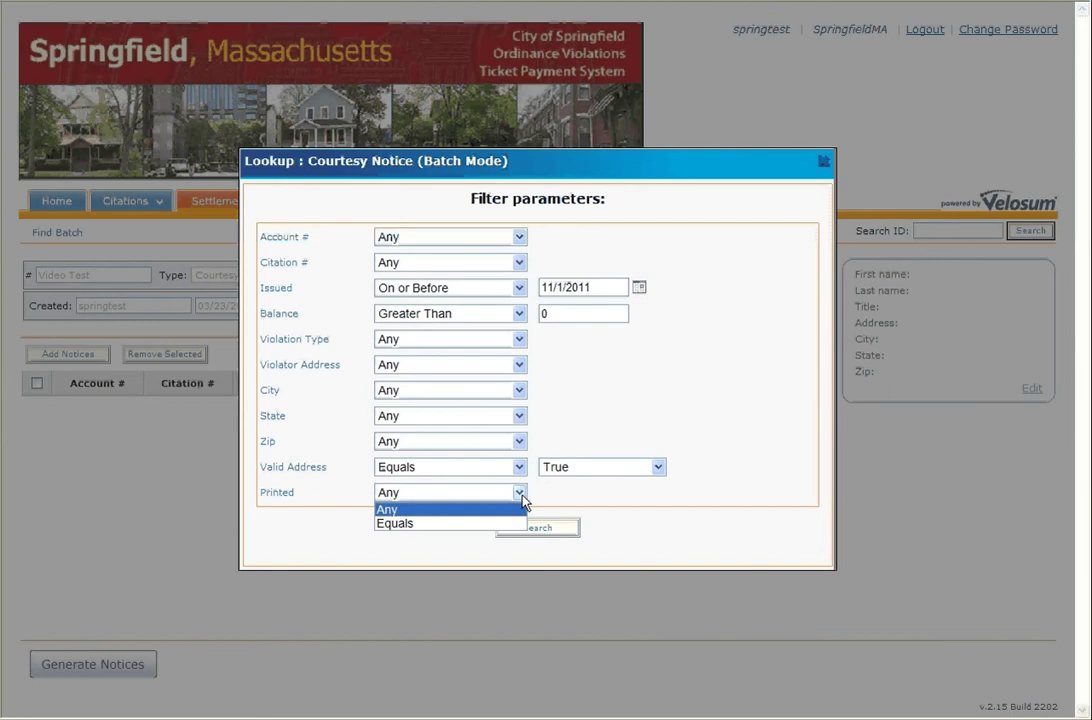
pyautogui.click(425, 525)
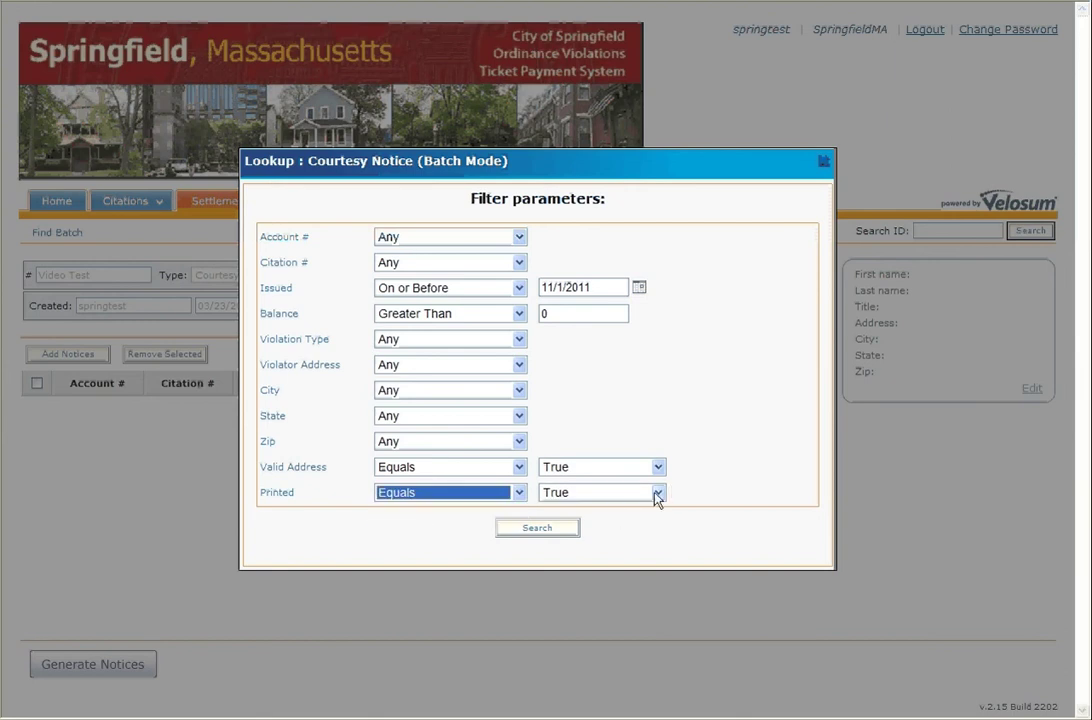
pyautogui.click(657, 493)
pyautogui.click(629, 523)
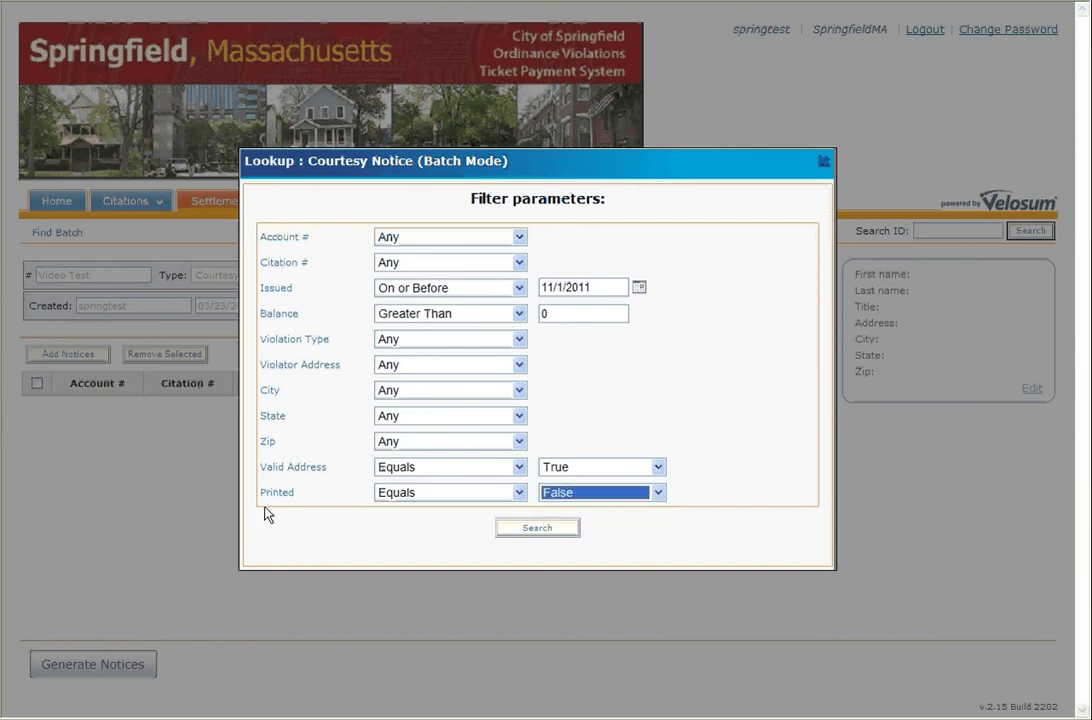
pyautogui.click(688, 502)
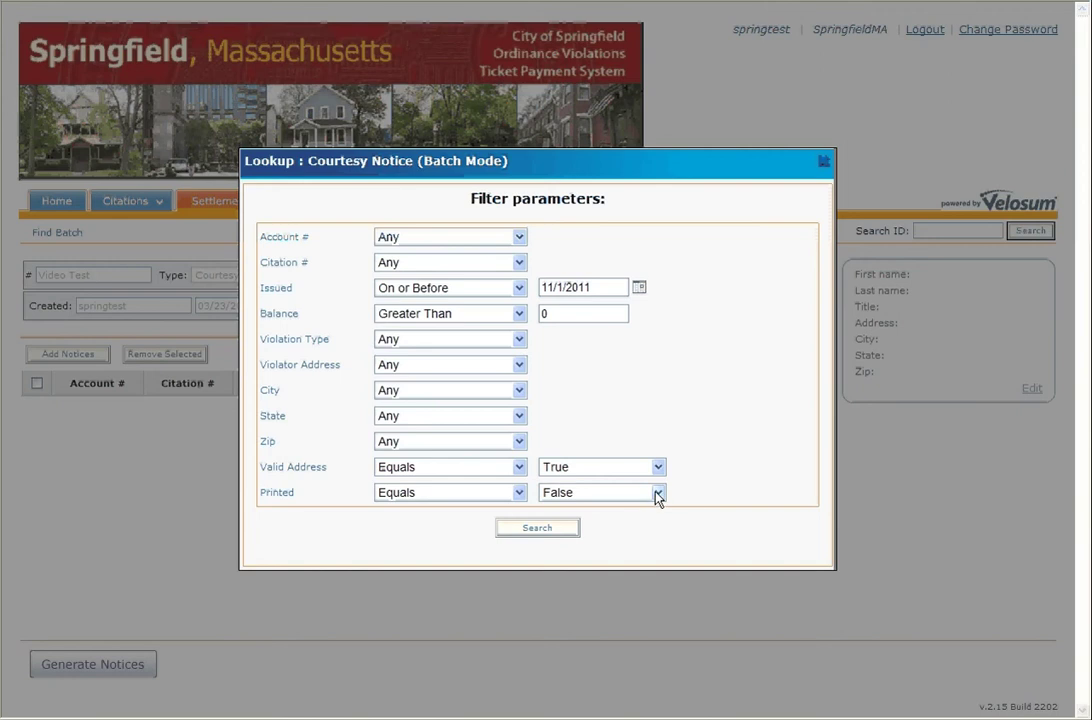
pyautogui.click(657, 493)
pyautogui.click(651, 512)
pyautogui.click(657, 493)
pyautogui.click(645, 520)
pyautogui.click(713, 499)
# Run the lookup search with the Issued, Balance, Valid Address and Printed filters.
pyautogui.click(537, 531)
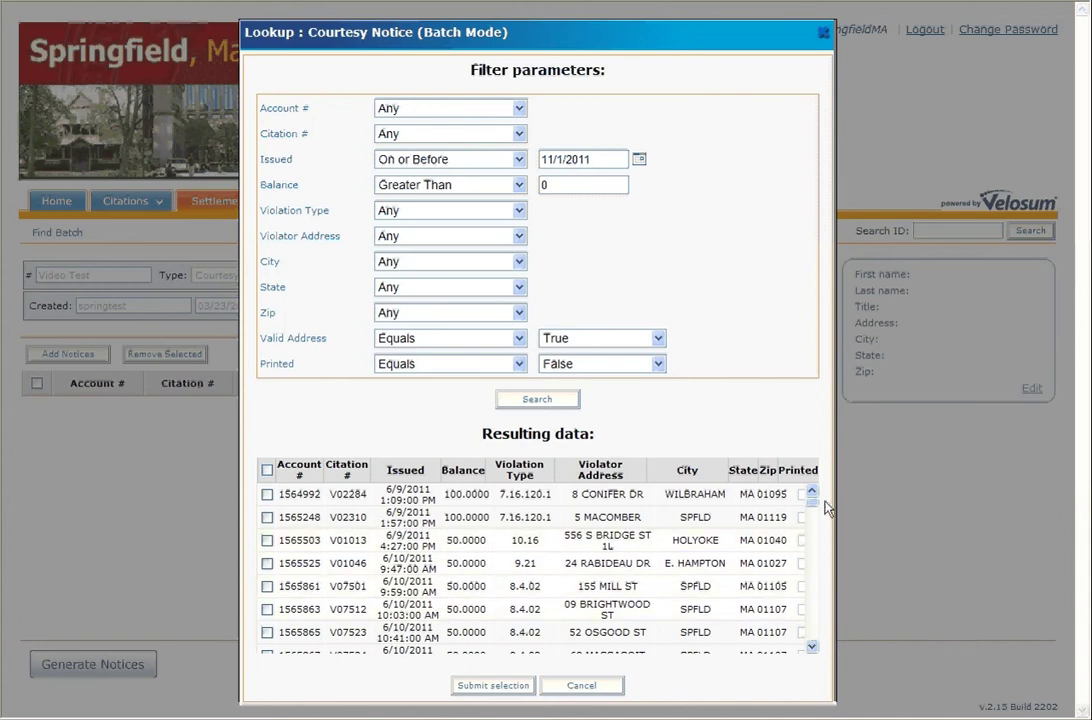
pyautogui.moveTo(808, 497)
pyautogui.mouseDown()
pyautogui.moveTo(810, 547)
pyautogui.moveTo(810, 507)
pyautogui.mouseUp()
pyautogui.click(267, 494)
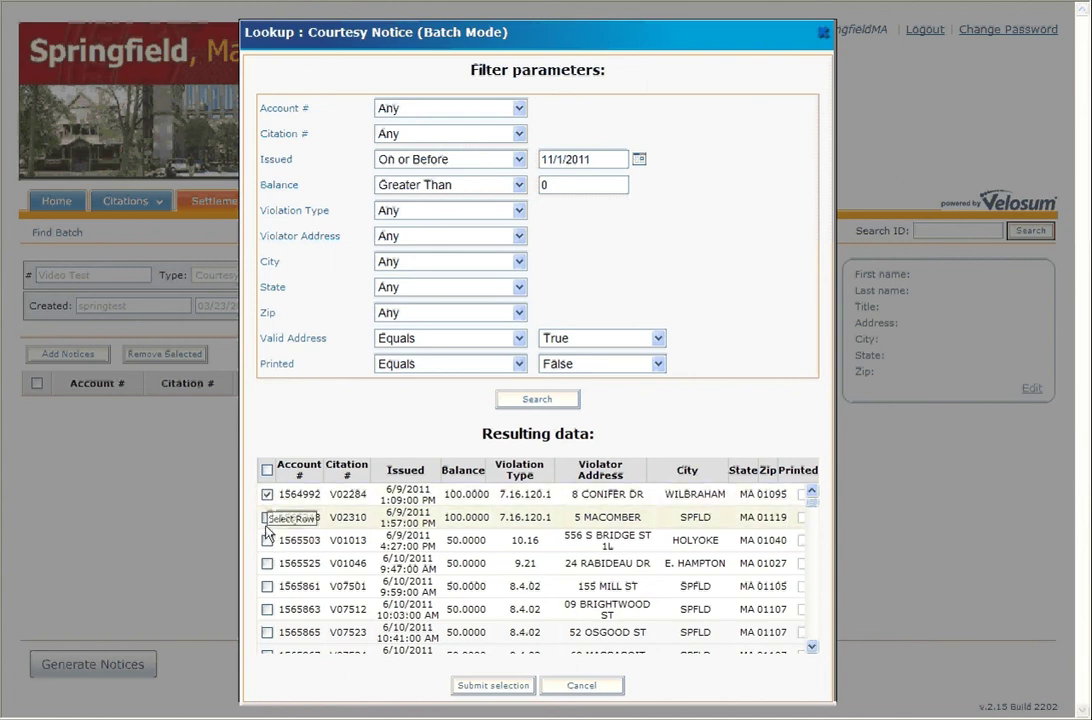
pyautogui.click(267, 540)
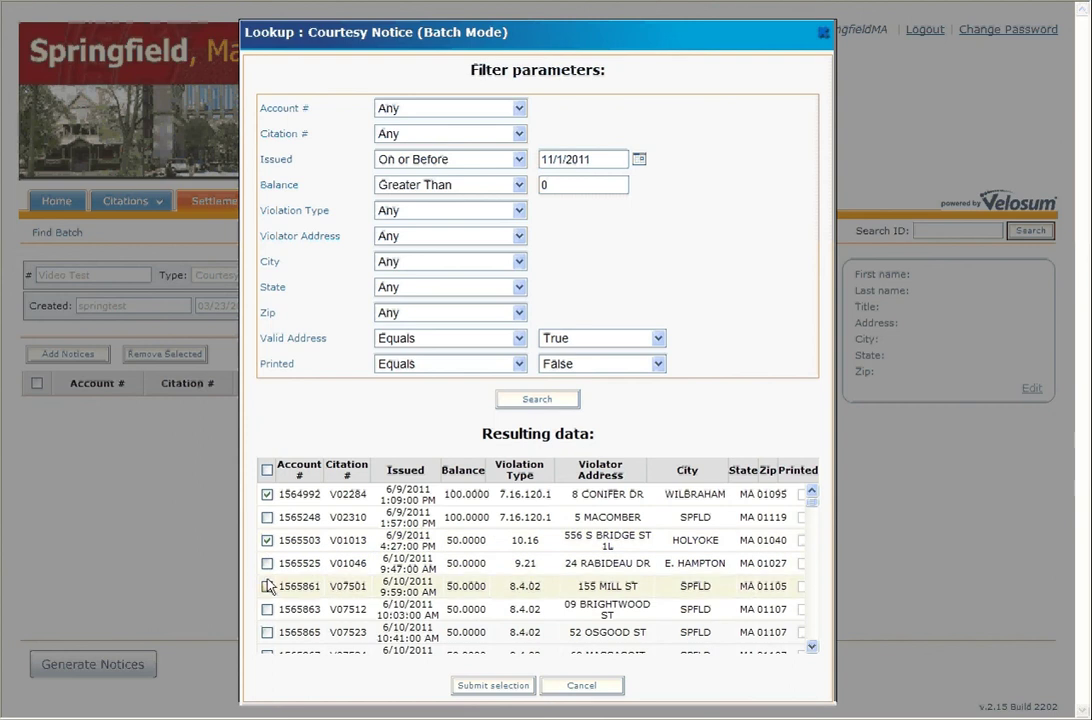
pyautogui.click(267, 586)
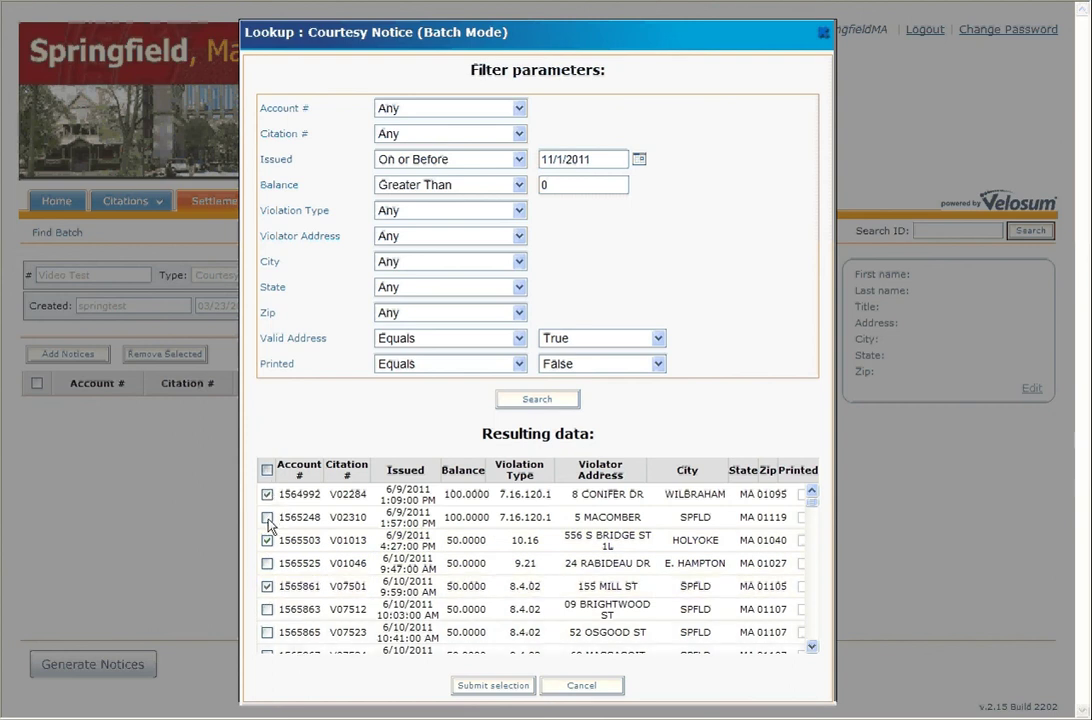
pyautogui.click(267, 470)
# Clear the selected citations and reset the Issued, Balance, Valid Address and Printed filters to Any.
pyautogui.click(267, 469)
pyautogui.click(517, 160)
pyautogui.click(514, 176)
pyautogui.click(519, 187)
pyautogui.click(510, 202)
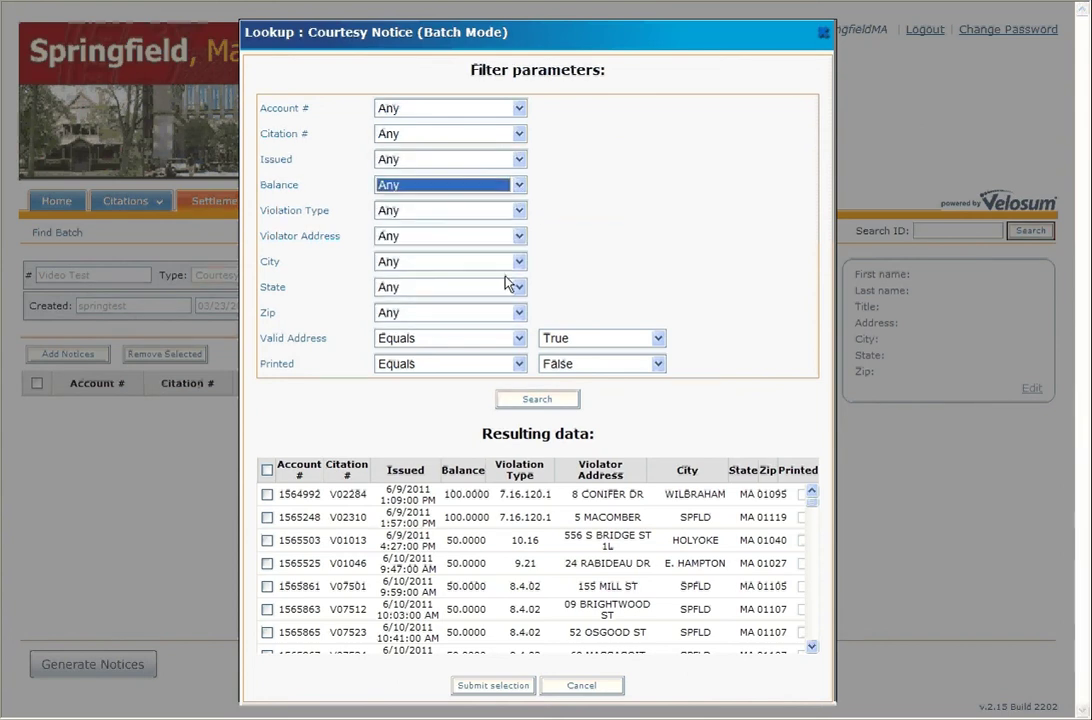
pyautogui.click(521, 340)
pyautogui.click(512, 354)
pyautogui.click(517, 365)
pyautogui.click(494, 381)
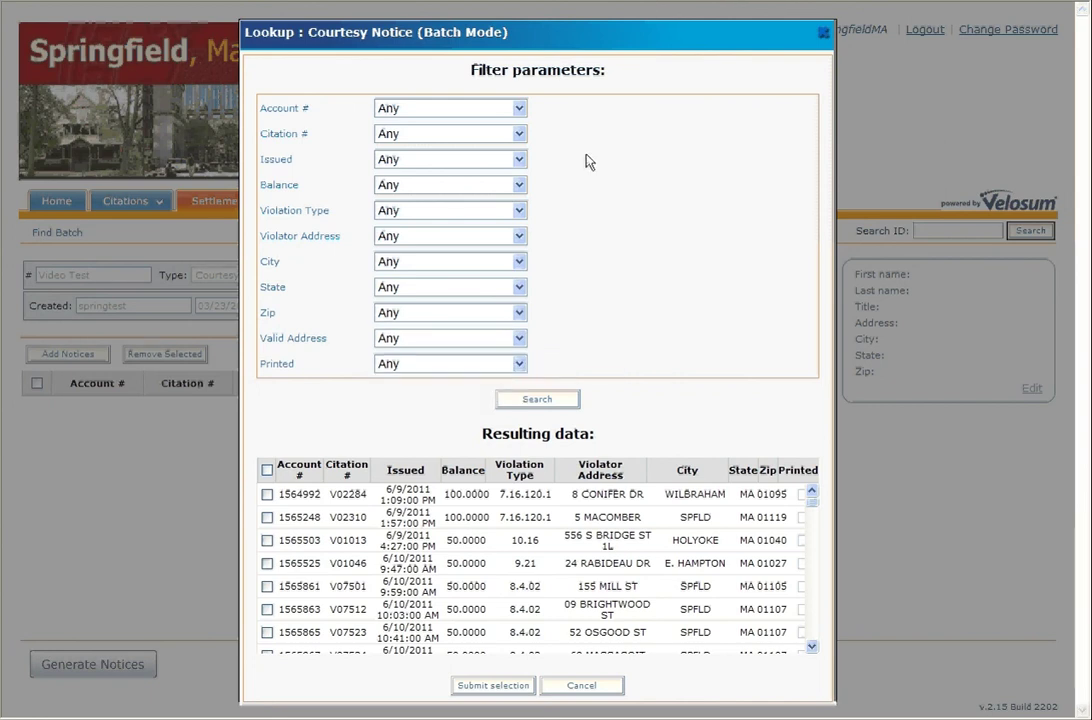
# Search for citations with Citation # Equals v49991.
pyautogui.click(519, 134)
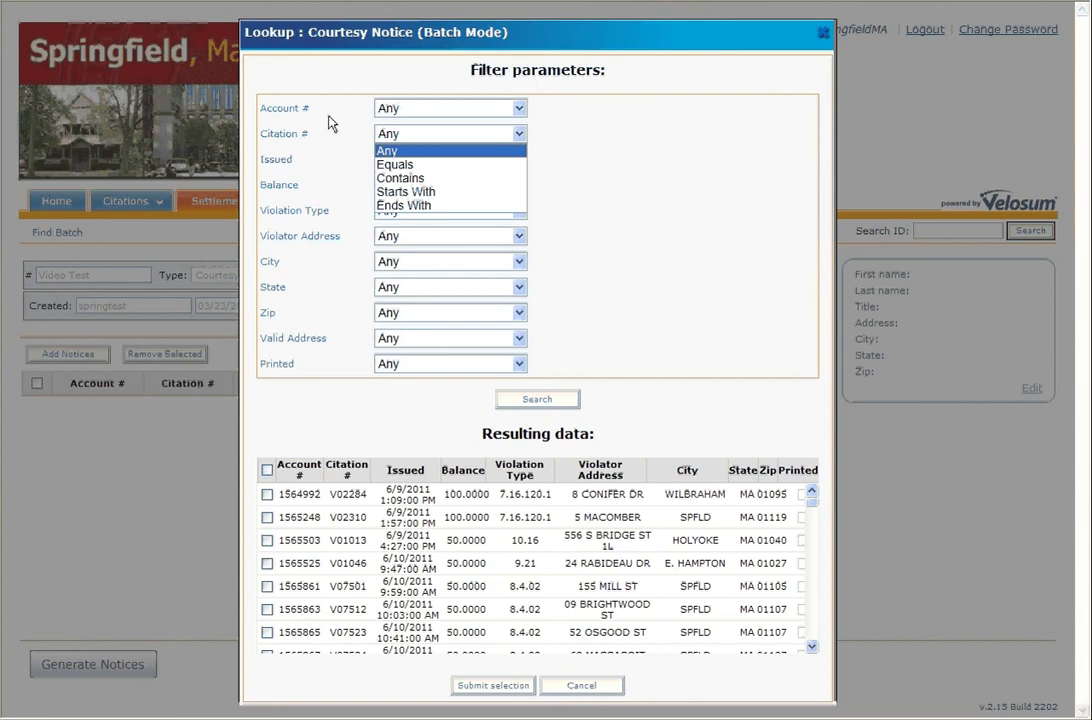
pyautogui.click(427, 164)
pyautogui.click(563, 140)
pyautogui.write('v499')
pyautogui.click(565, 148)
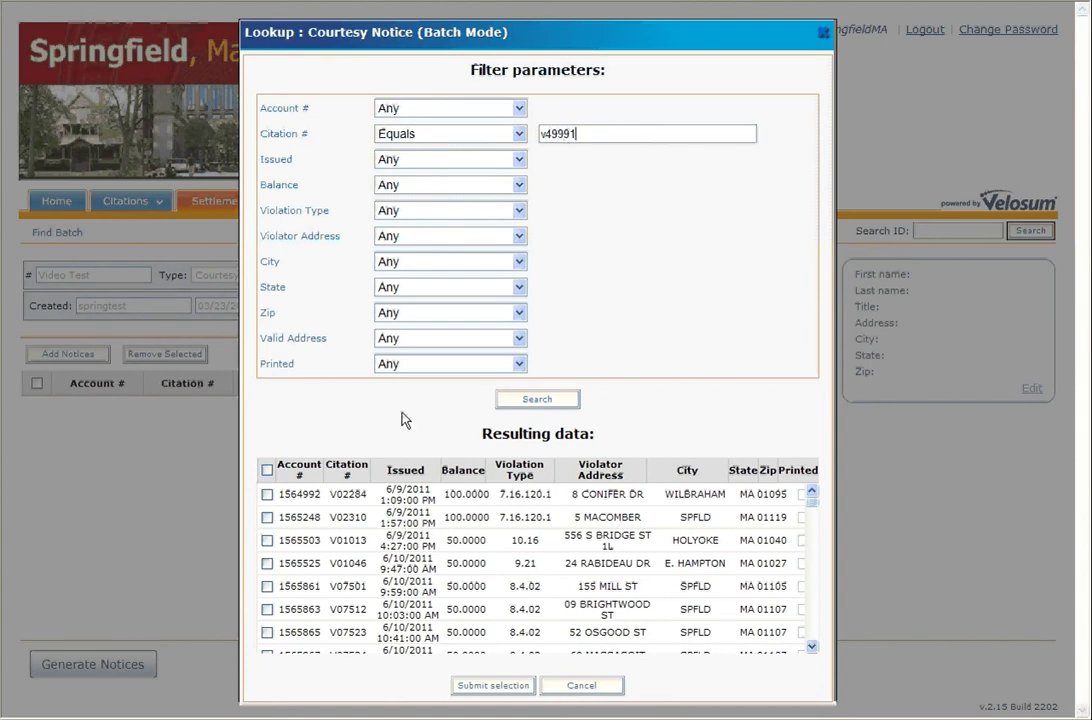
pyautogui.click(536, 399)
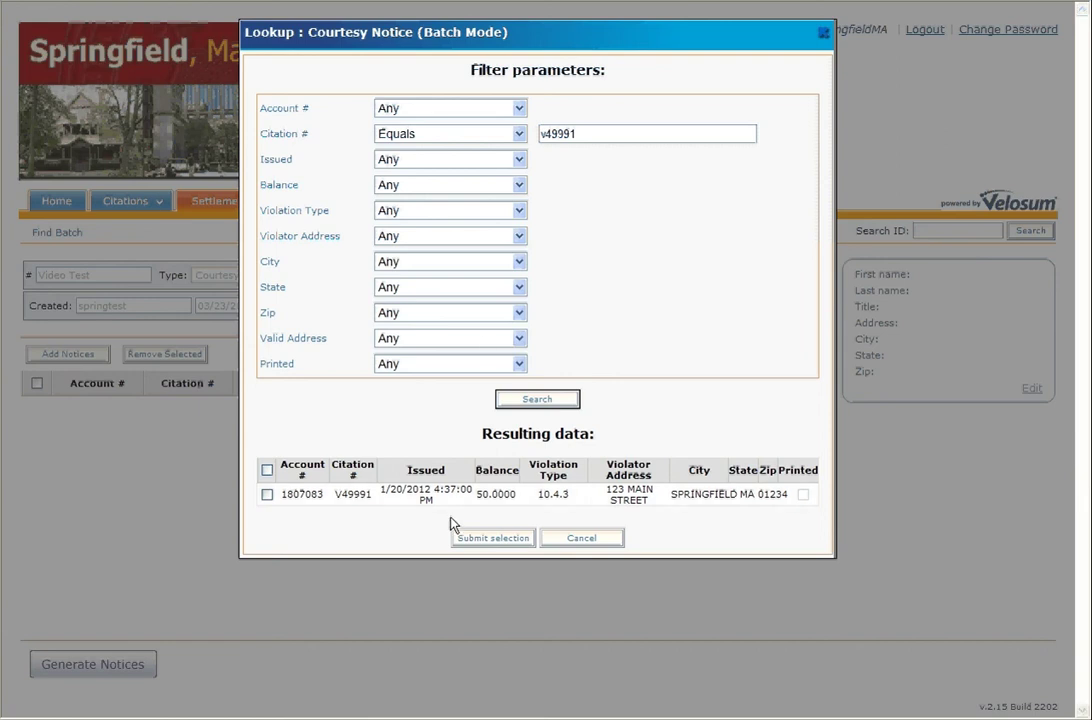
# Submit citation V49991 to the batch and show its violator details.
pyautogui.click(267, 495)
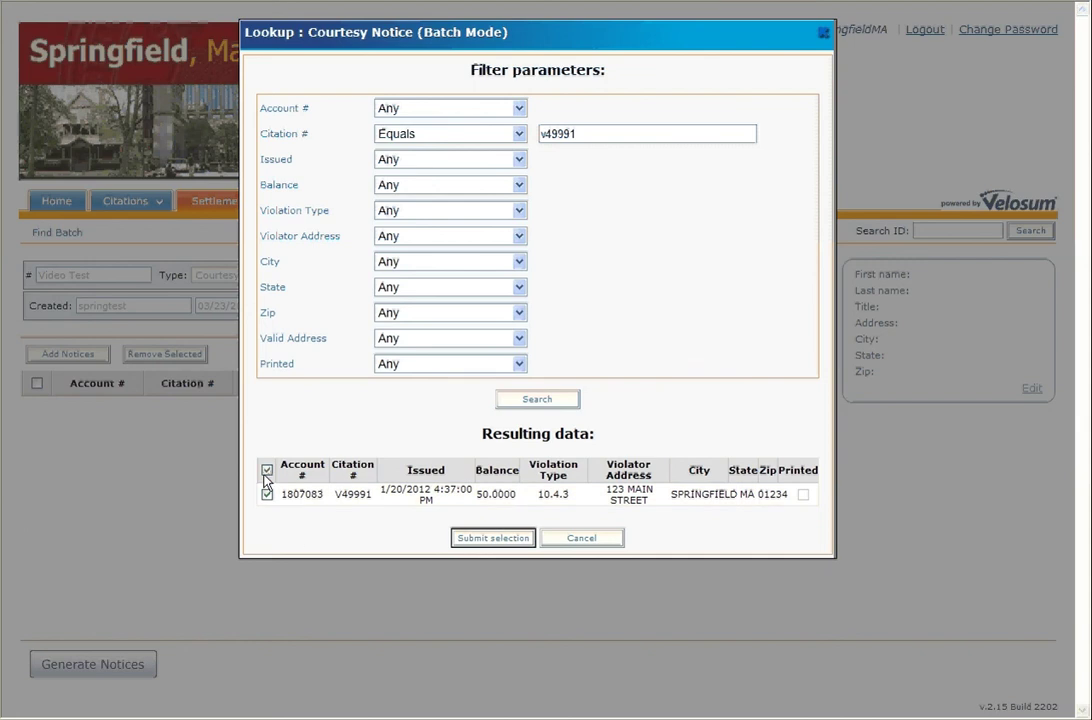
pyautogui.click(470, 540)
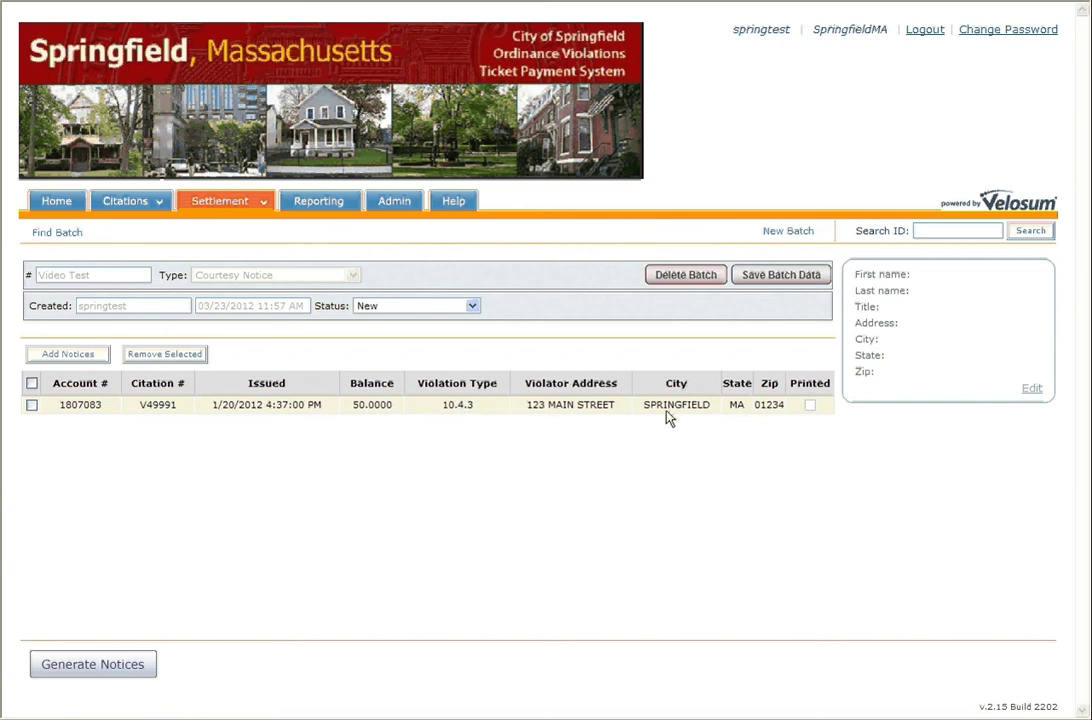
pyautogui.click(238, 412)
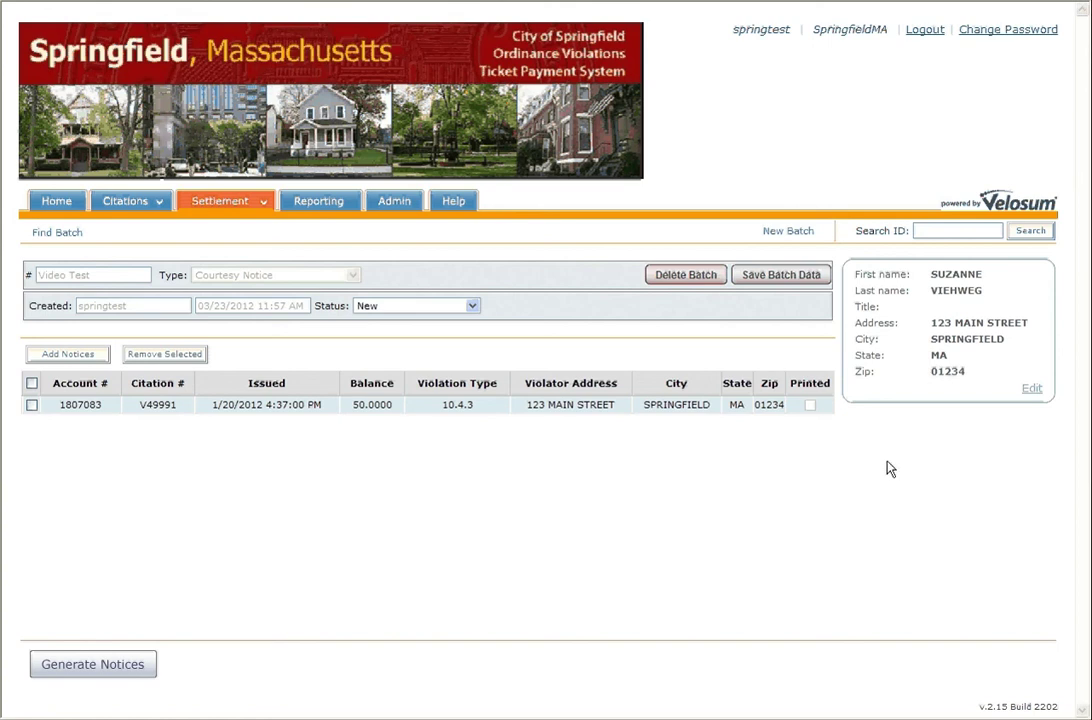
# Add '#1' to the end of the violator's address and save it.
pyautogui.click(1027, 390)
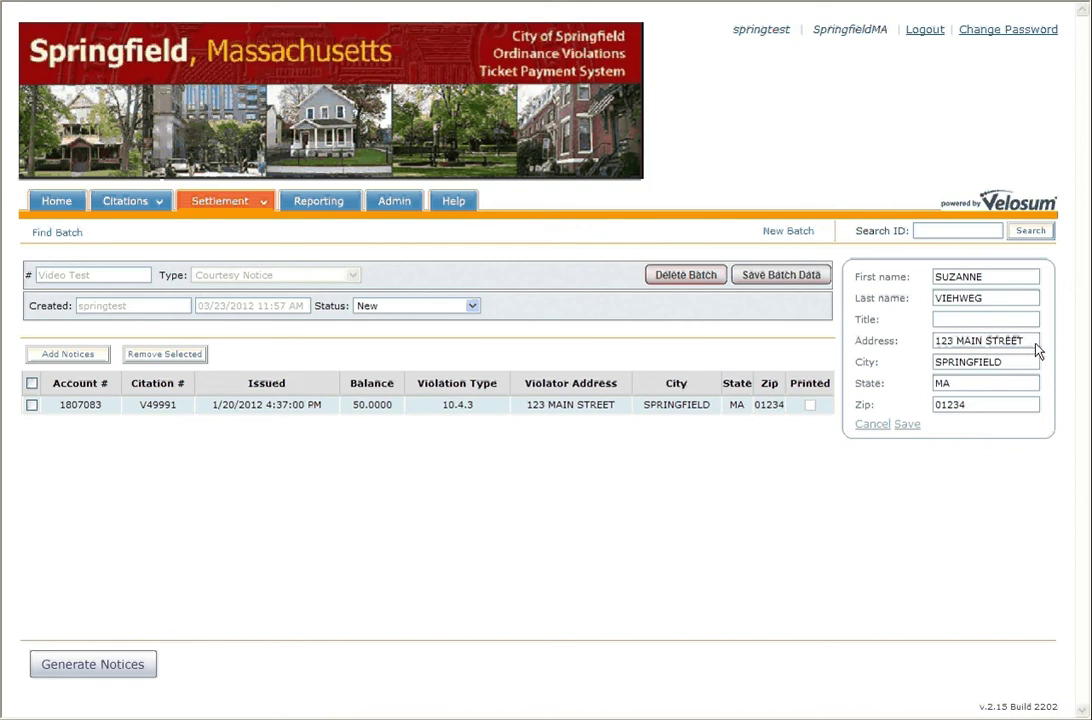
pyautogui.write('#1')
pyautogui.click(911, 426)
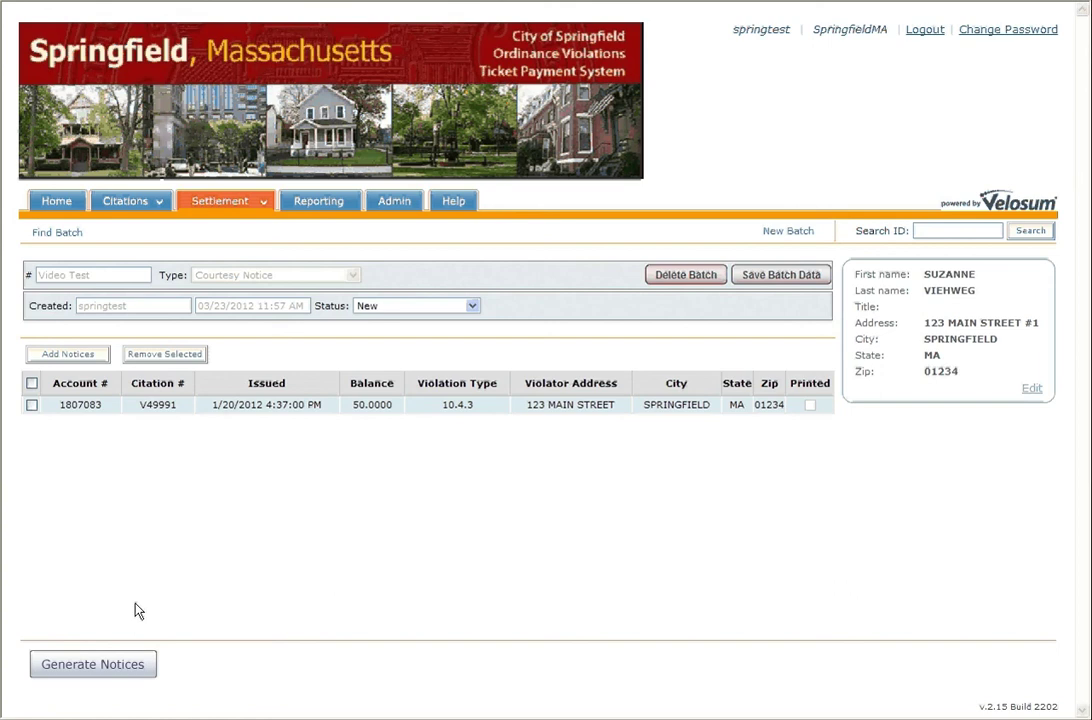
# Select the V49991 citation in the batch and generate its courtesy notice.
pyautogui.click(32, 405)
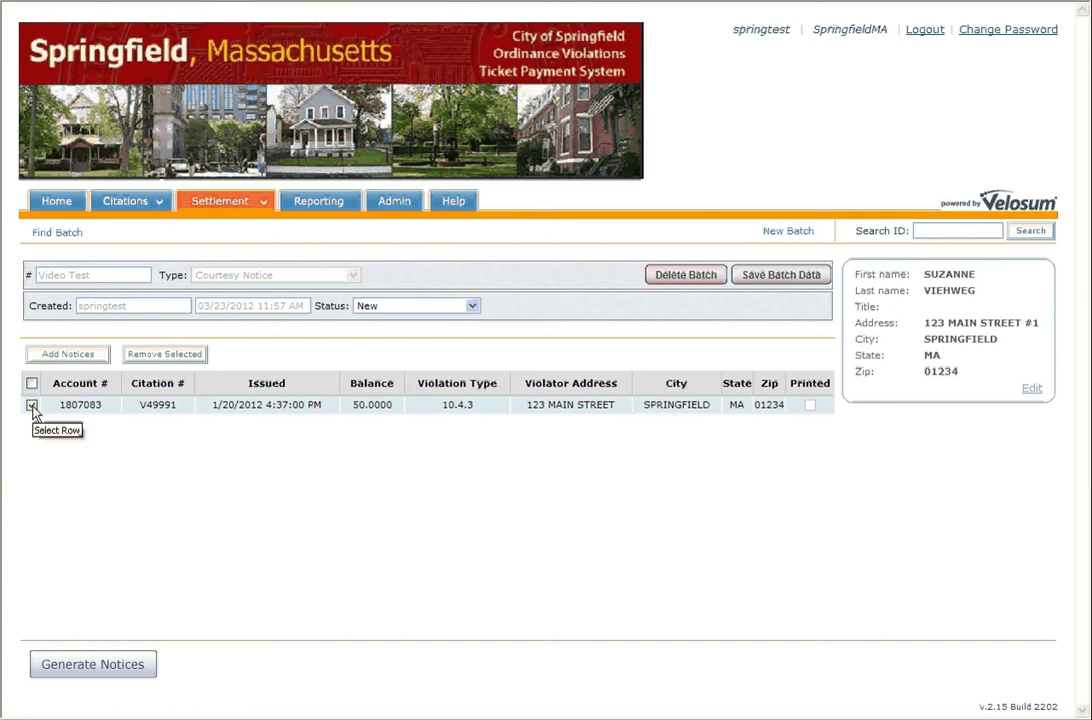
pyautogui.click(32, 383)
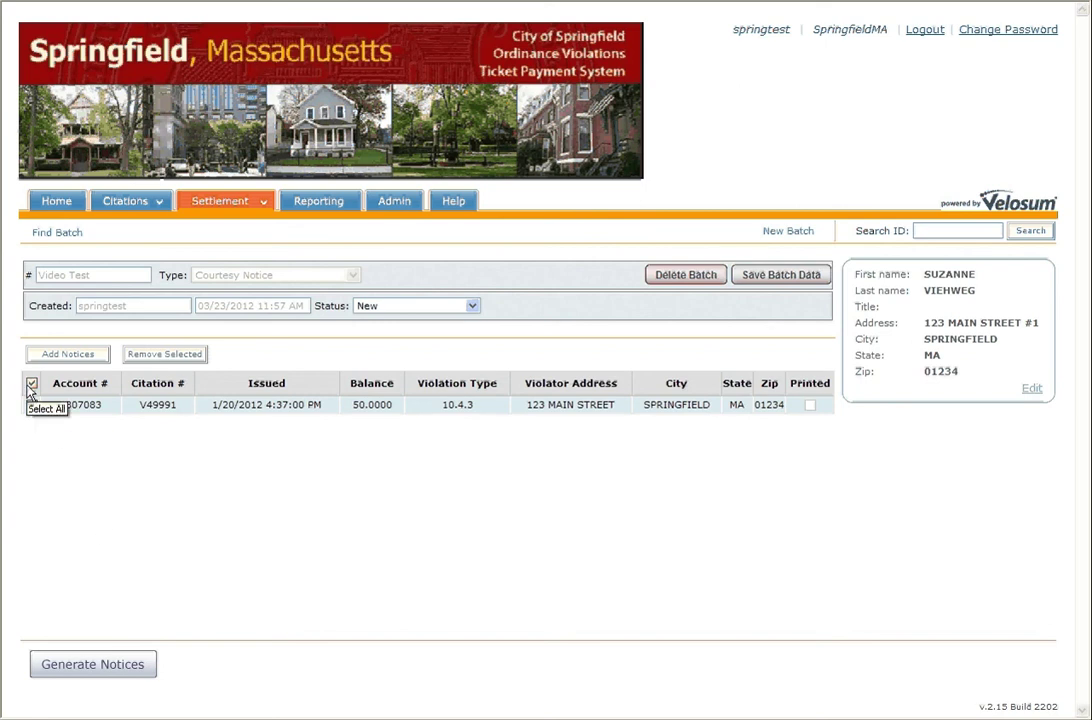
pyautogui.click(105, 674)
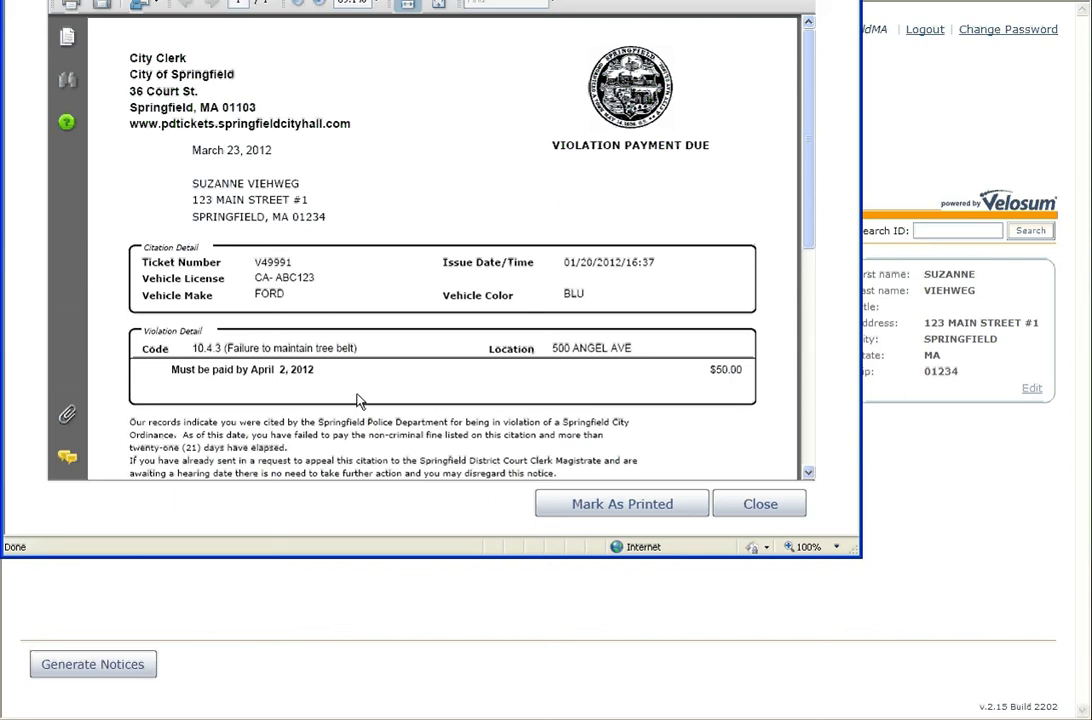
# Check the payment-due line in the V49991 notice and mark it as printed.
pyautogui.moveTo(172, 370); pyautogui.dragTo(745, 382)
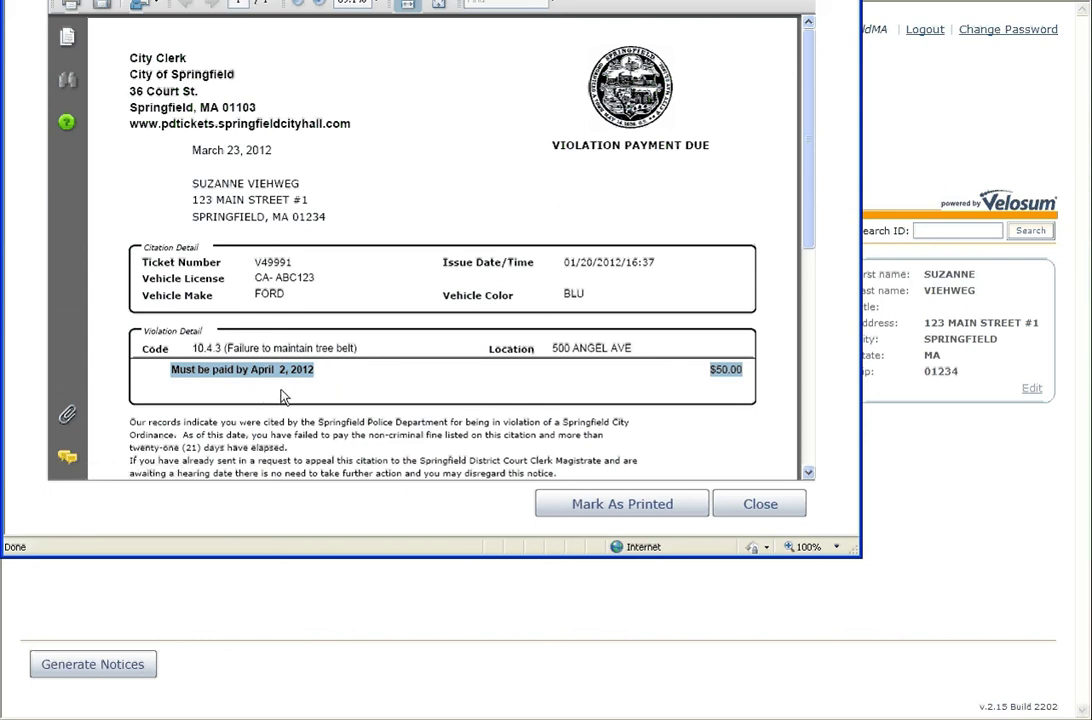
pyautogui.click(280, 369)
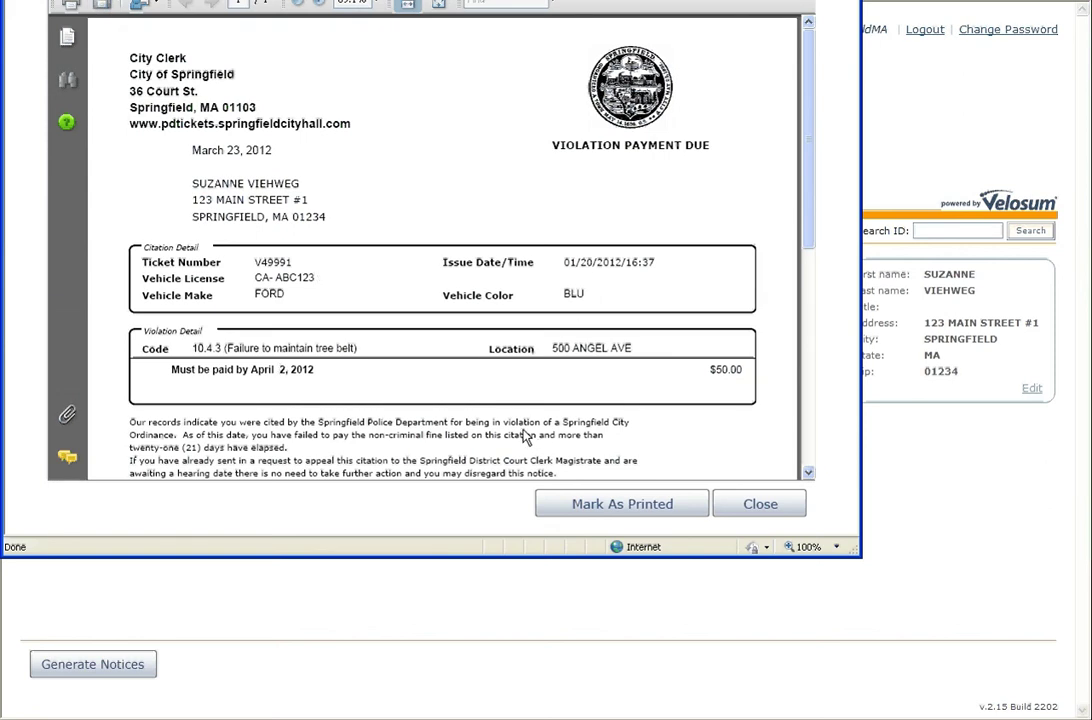
pyautogui.click(604, 511)
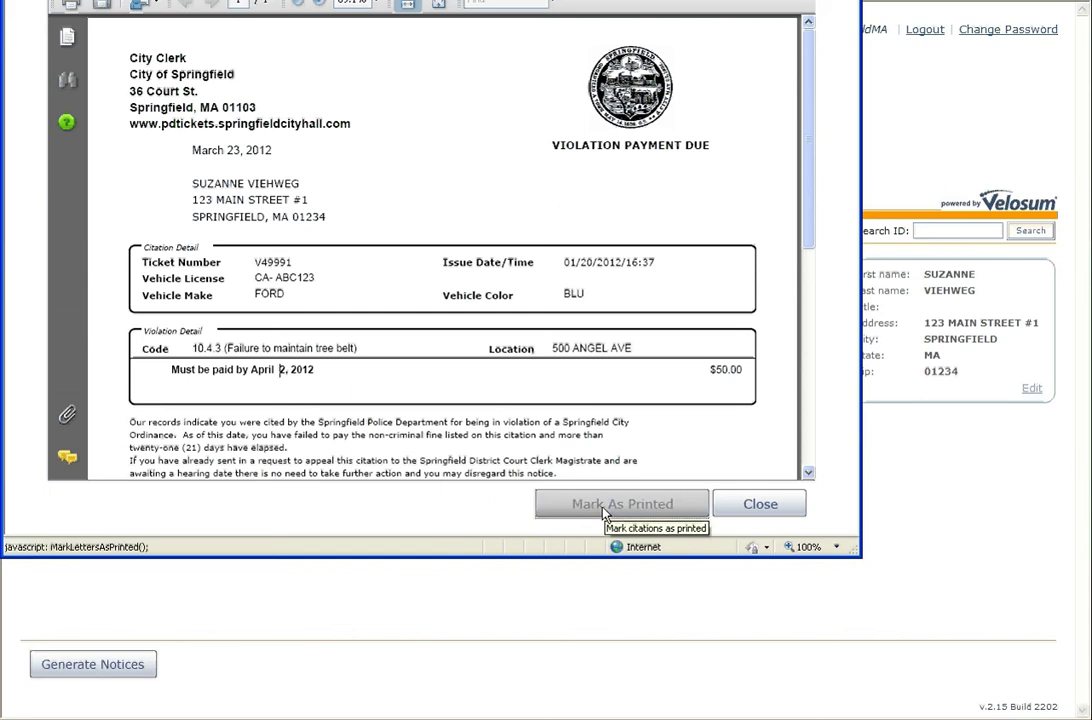
pyautogui.click(750, 510)
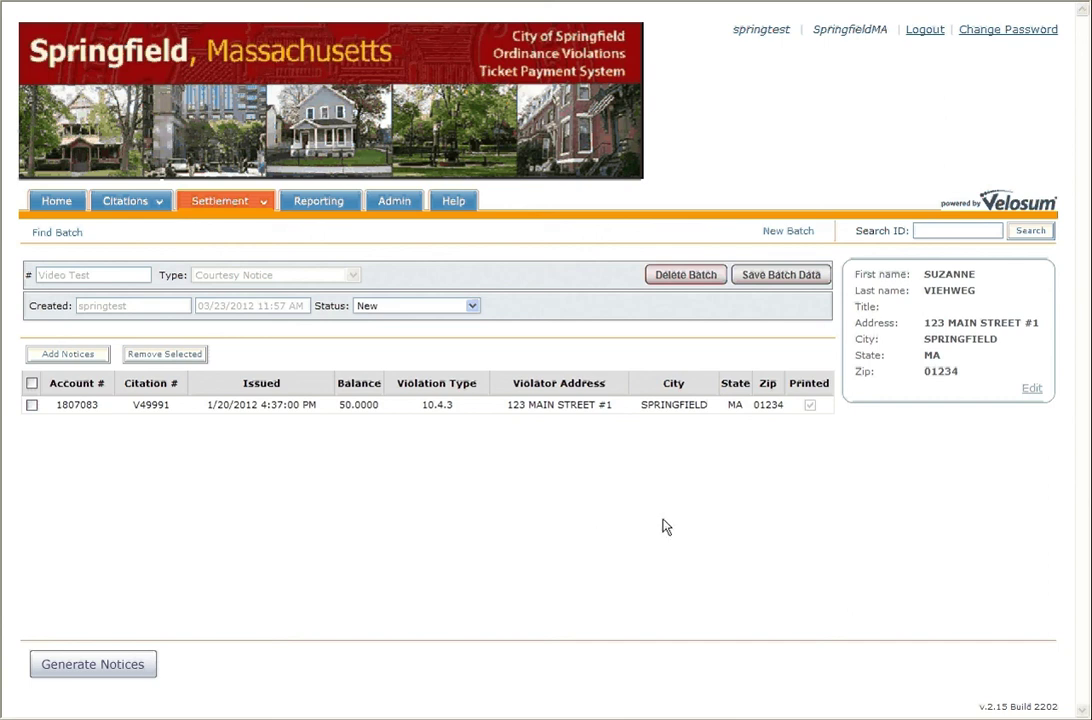
# Open the Find Batch lookup and try Batch ID with Equals, then reset it to Any.
pyautogui.click(66, 237)
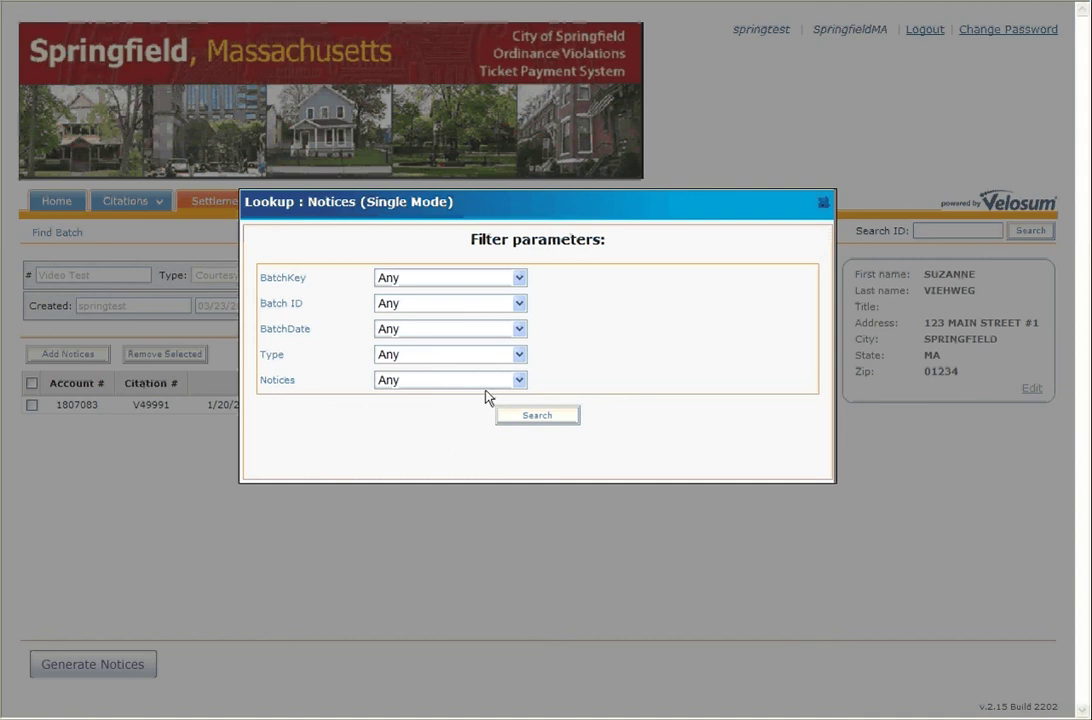
pyautogui.click(520, 305)
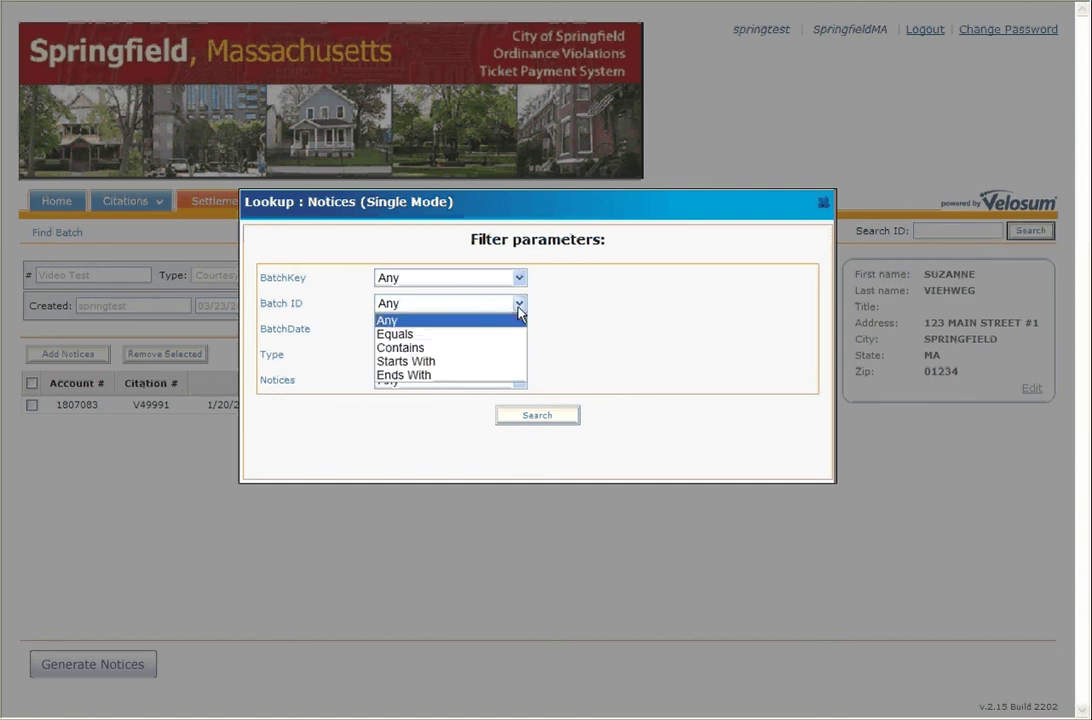
pyautogui.click(516, 336)
pyautogui.click(554, 308)
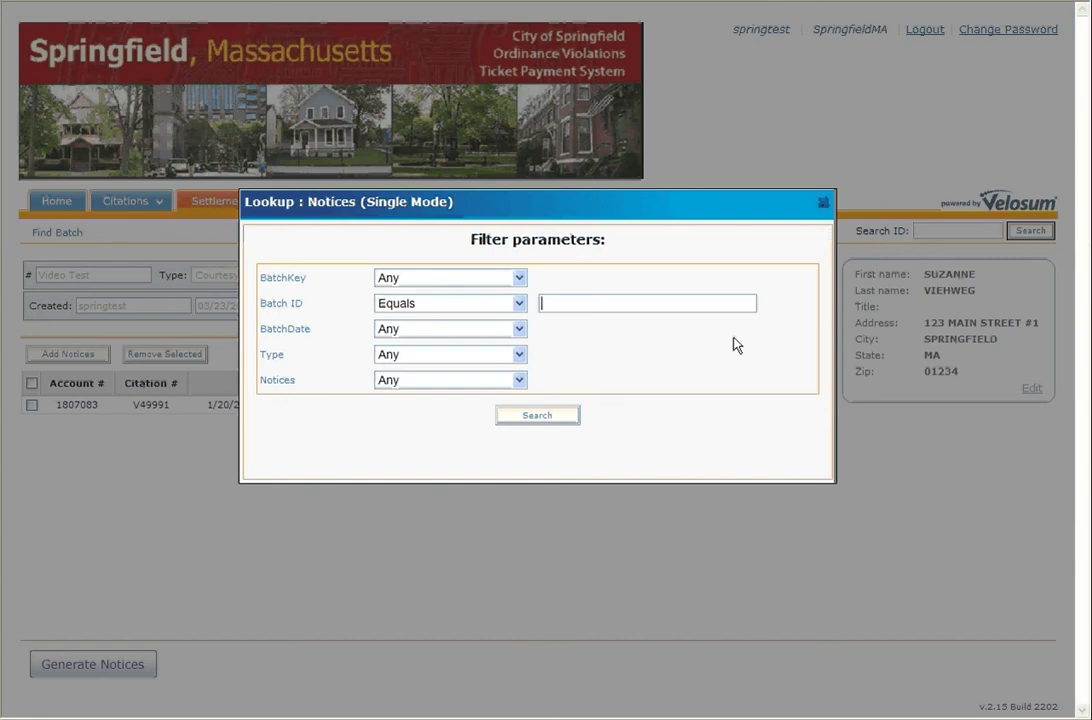
pyautogui.click(519, 330)
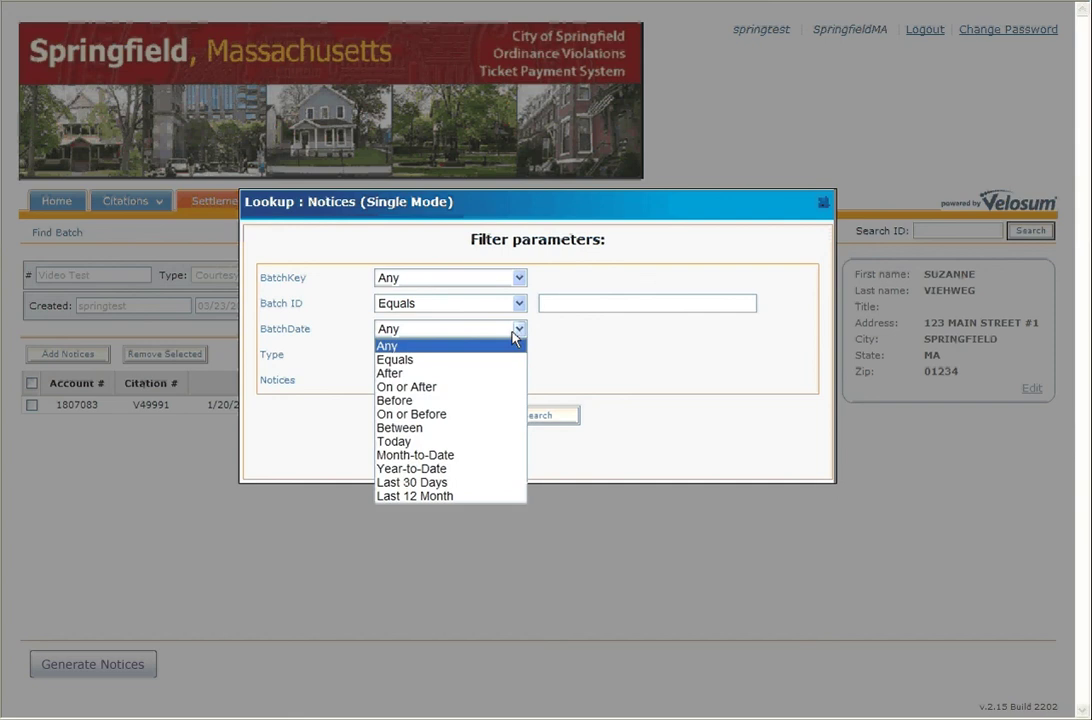
pyautogui.click(519, 305)
pyautogui.click(513, 320)
# Try a Between date range on the BatchDate filter, then reset it to Any.
pyautogui.click(519, 329)
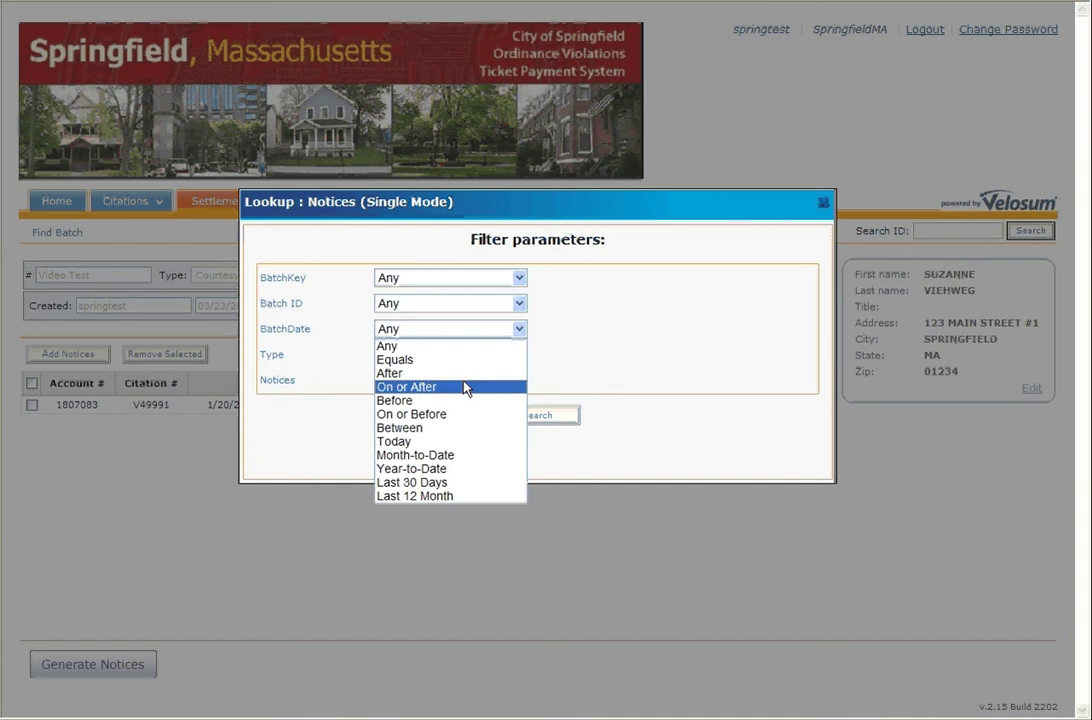
pyautogui.click(433, 428)
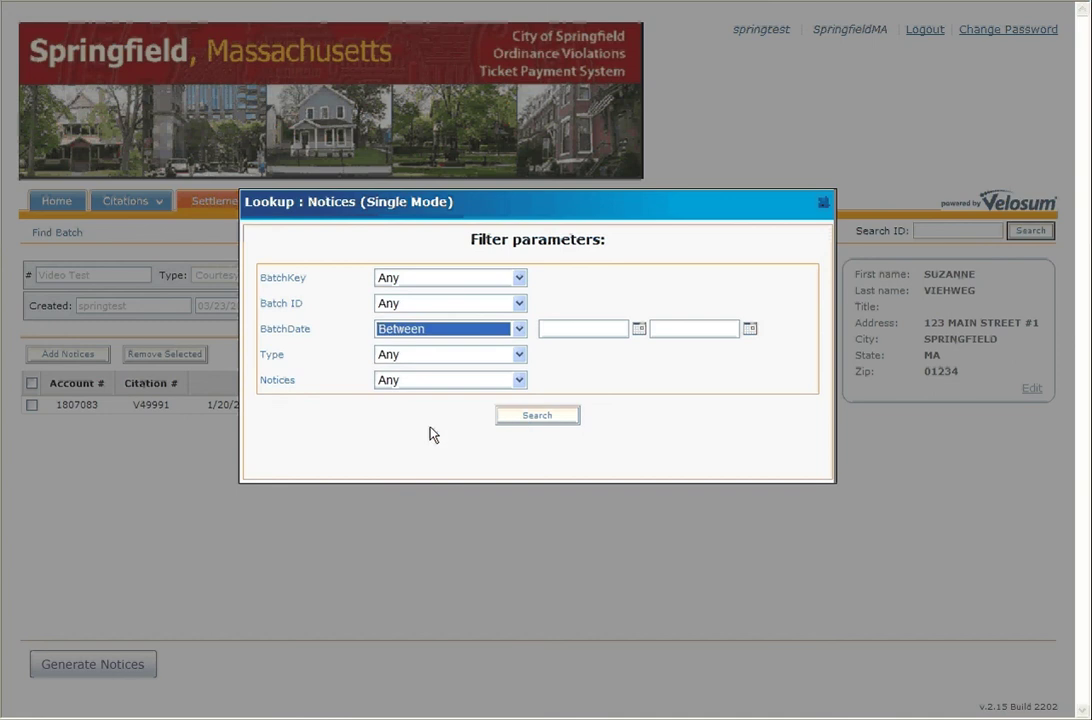
pyautogui.click(639, 329)
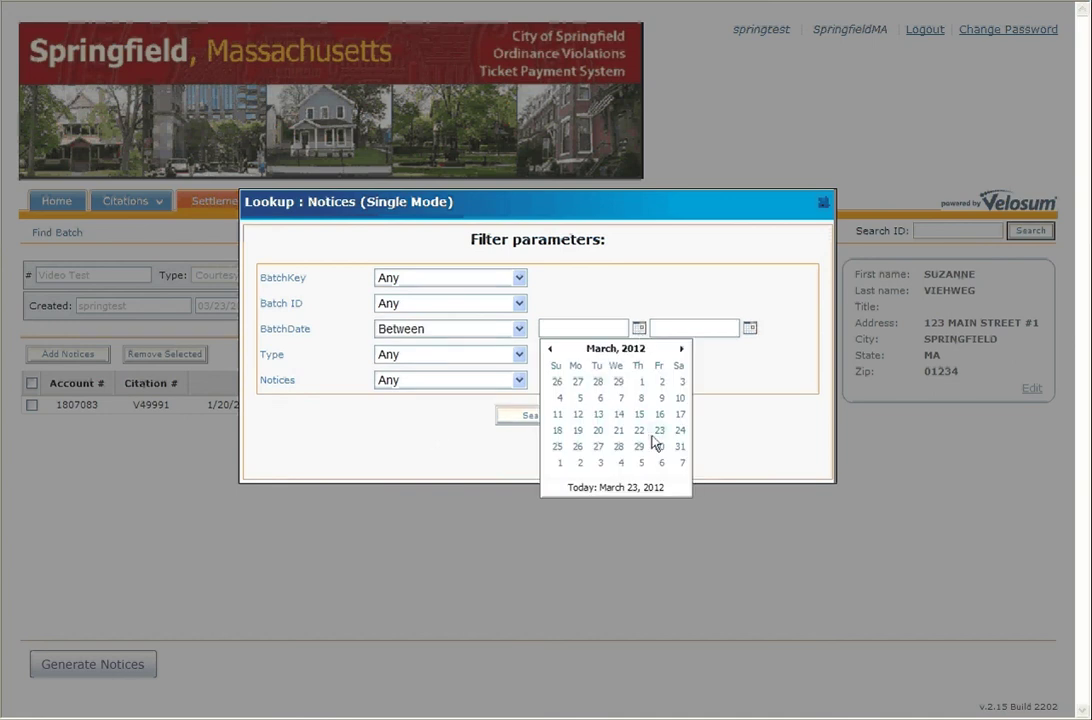
pyautogui.click(518, 330)
pyautogui.click(472, 345)
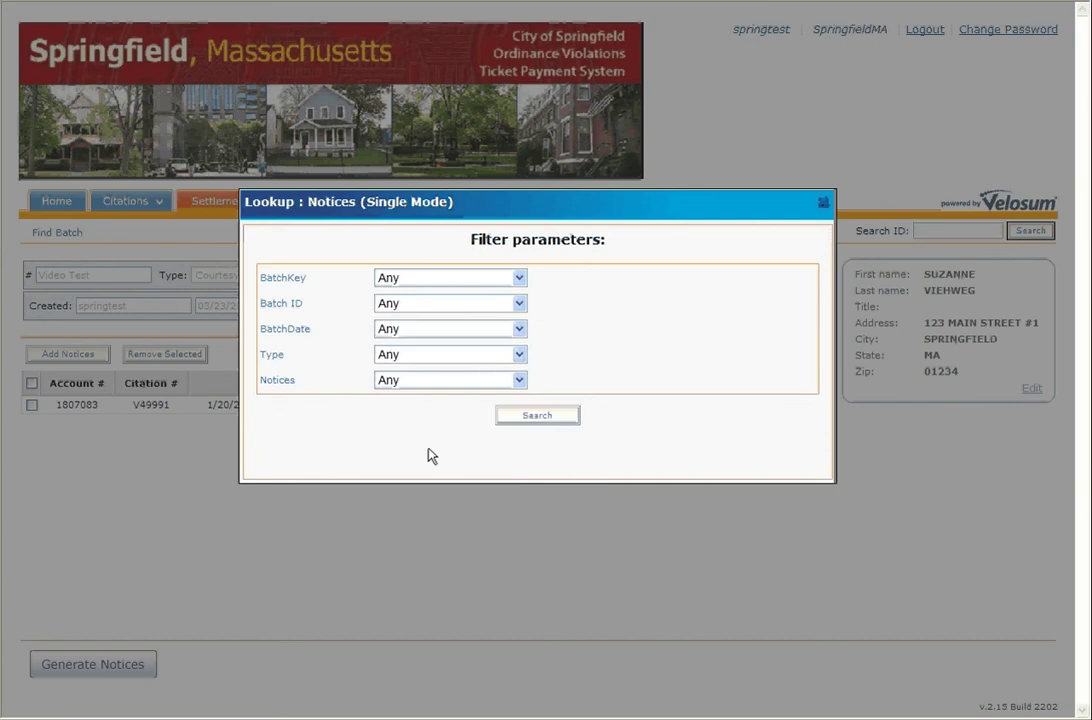
# Search all saved batches and reopen the Video Test batch (1728) from the results.
pyautogui.click(538, 417)
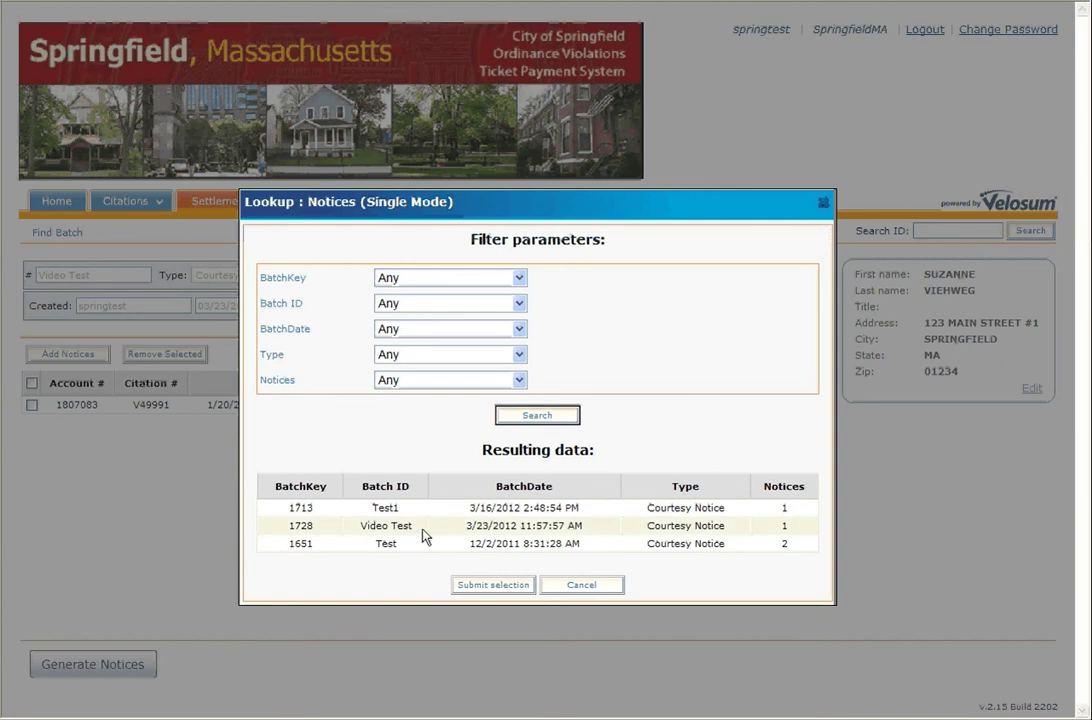
pyautogui.click(369, 533)
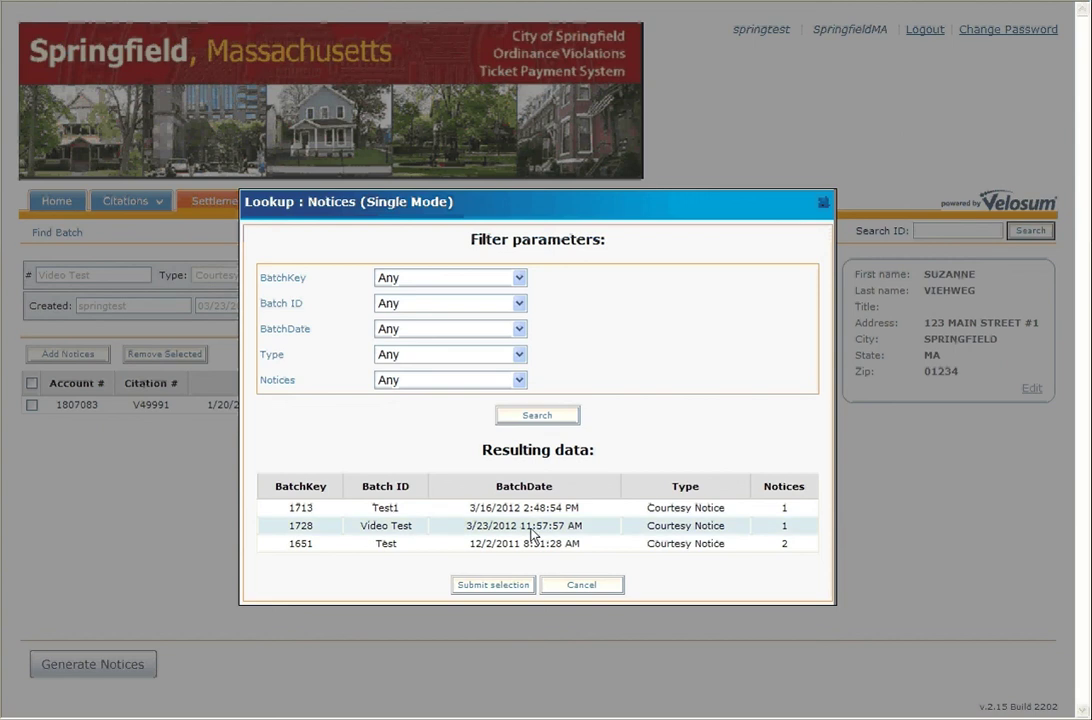
pyautogui.click(494, 588)
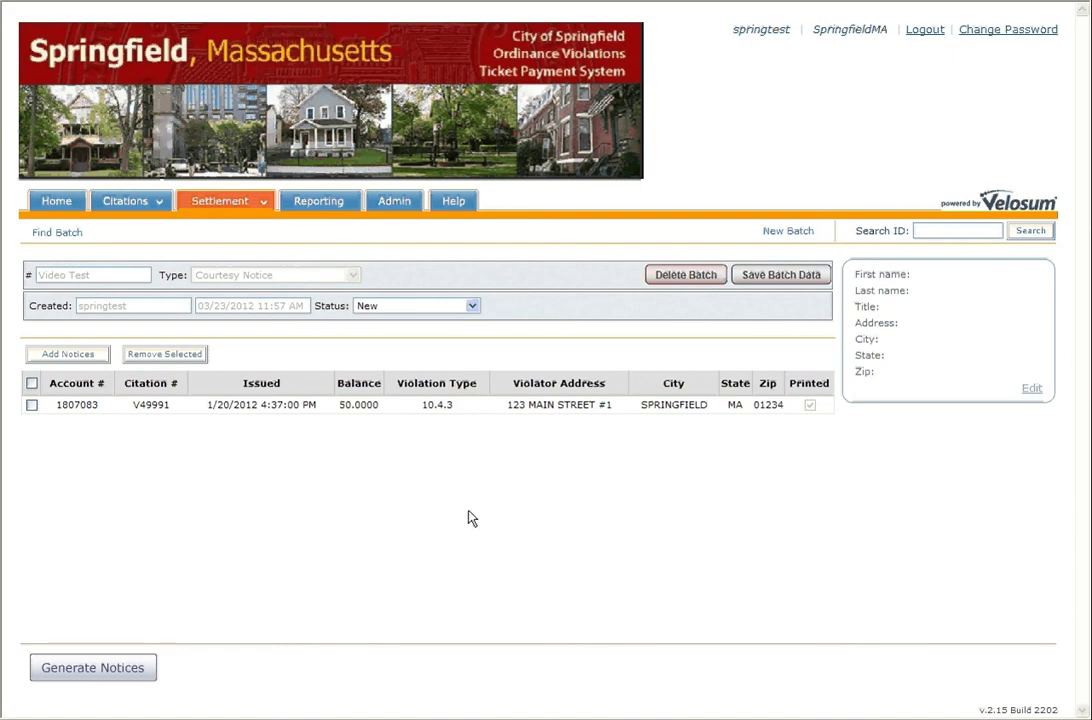
# Select citation V49991 in the reopened batch for notice generation.
pyautogui.doubleClick(604, 405)
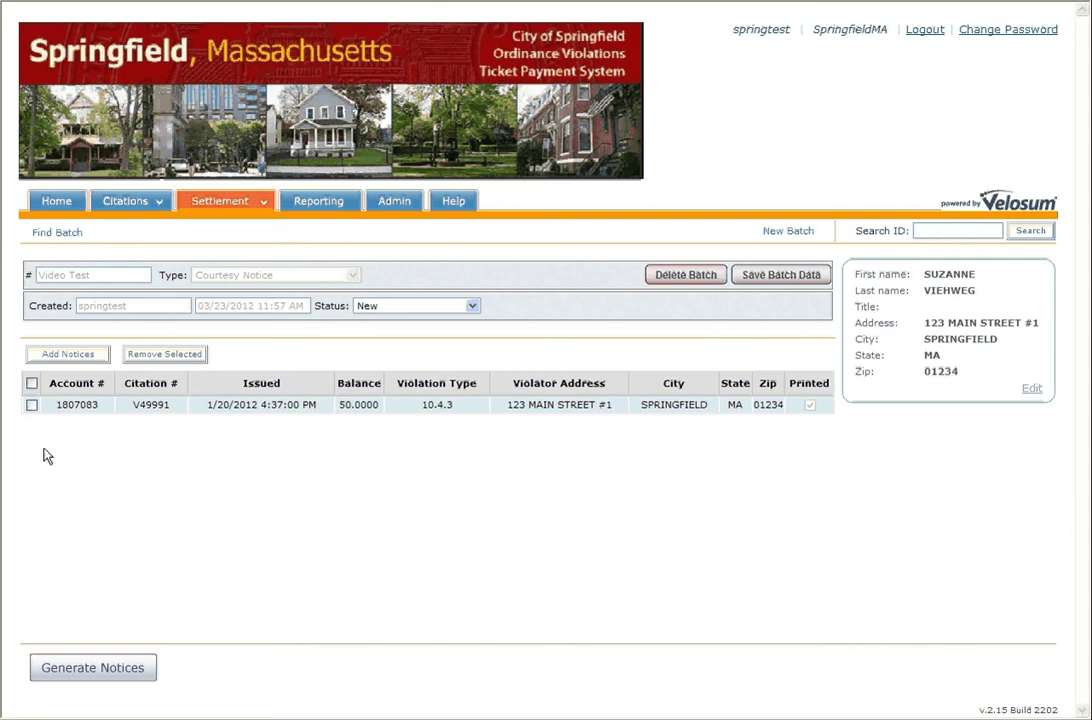
pyautogui.click(32, 406)
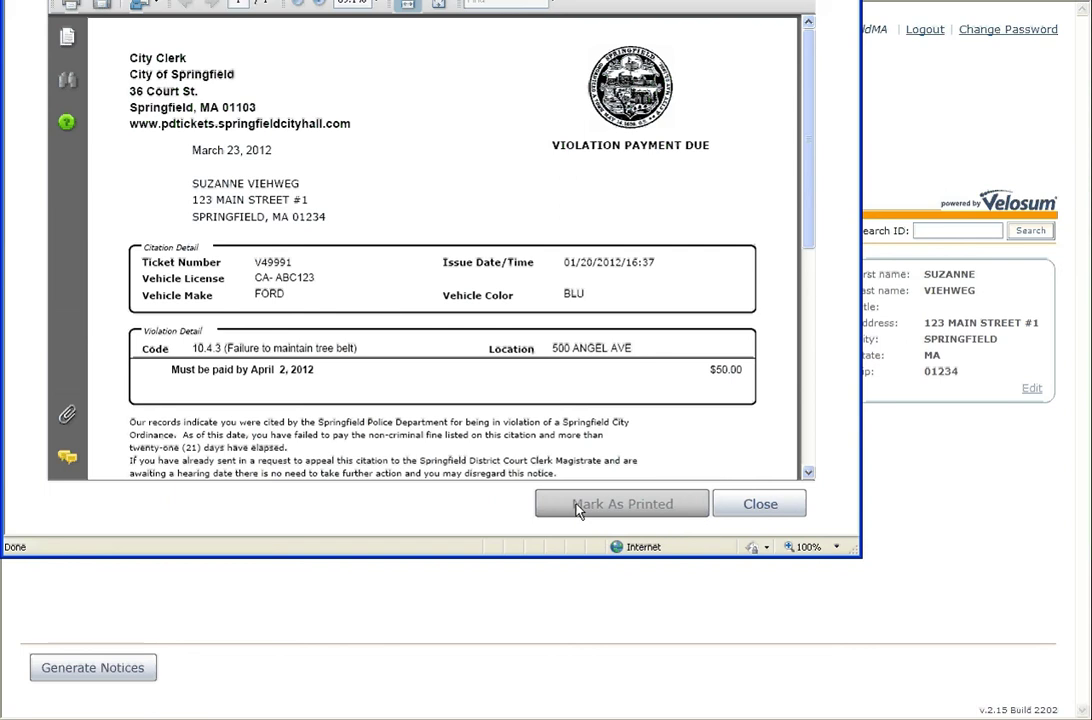
pyautogui.click(756, 506)
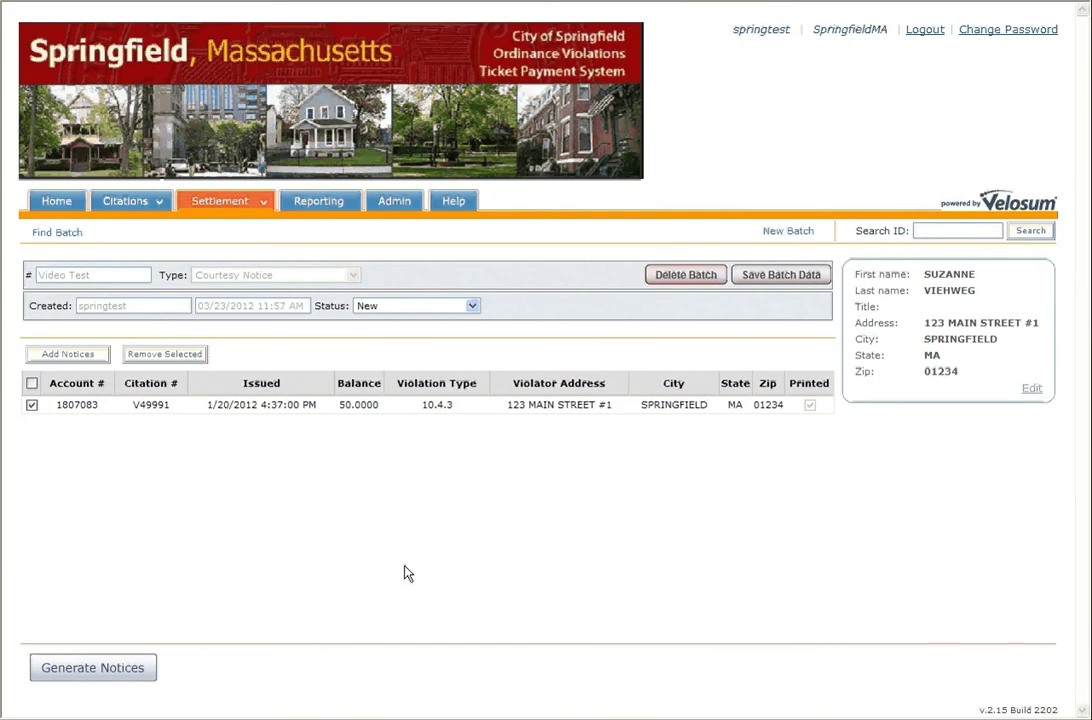